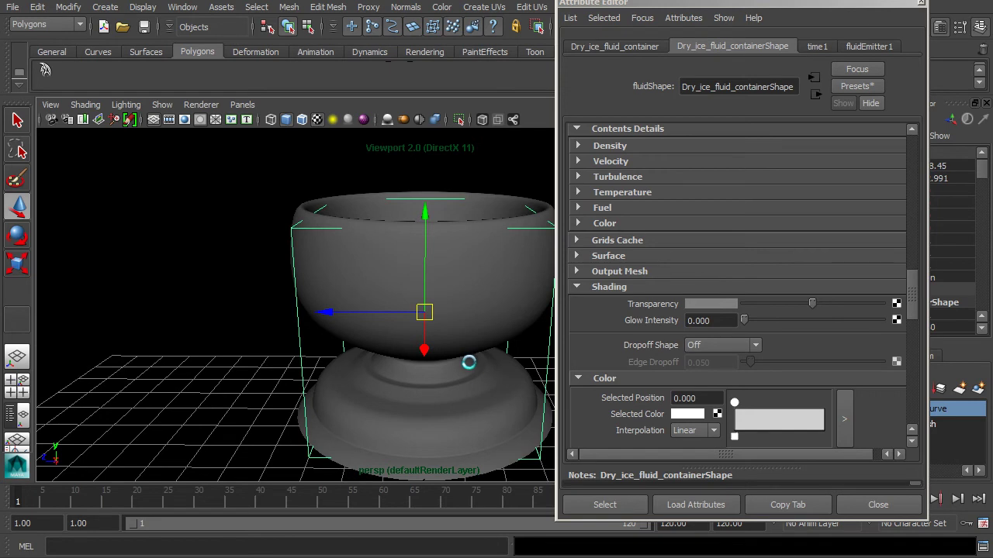
Raise the fluid container's shading transparency slightly to a lighter grey
drag(717, 3, 772, 6)
alt+drag(494, 335, 484, 341)
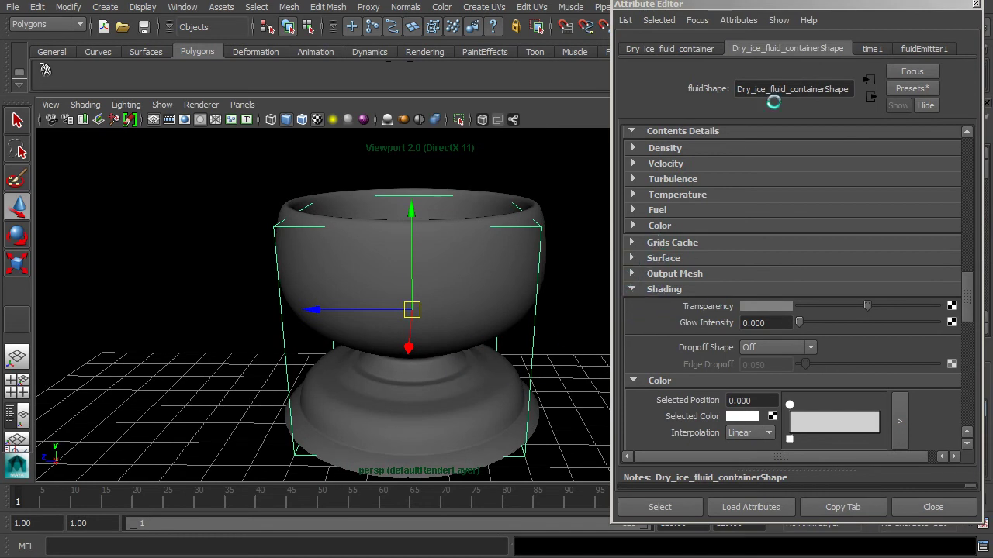
drag(842, 6, 809, 6)
alt+drag(559, 249, 457, 311)
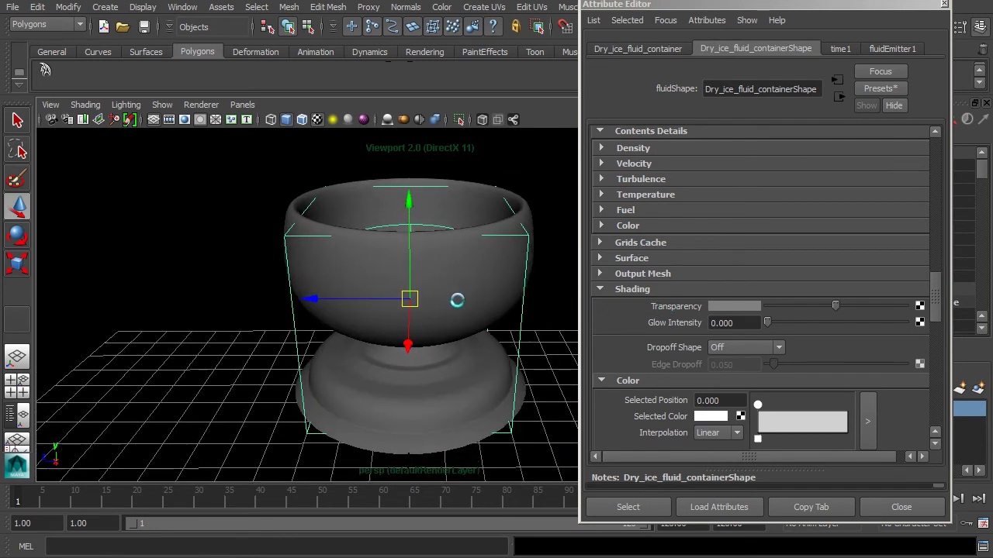
click(723, 307)
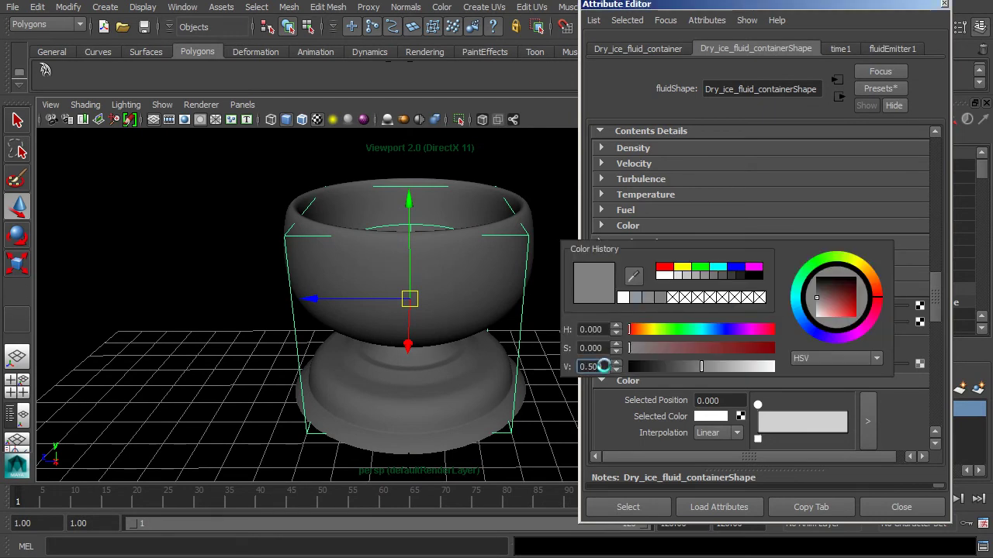
drag(603, 366, 544, 368)
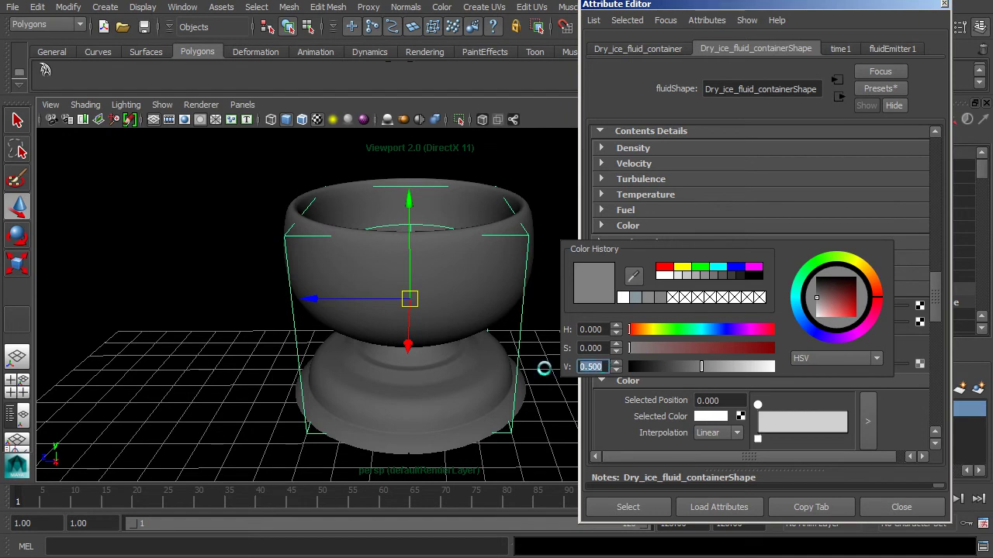
key(Return)
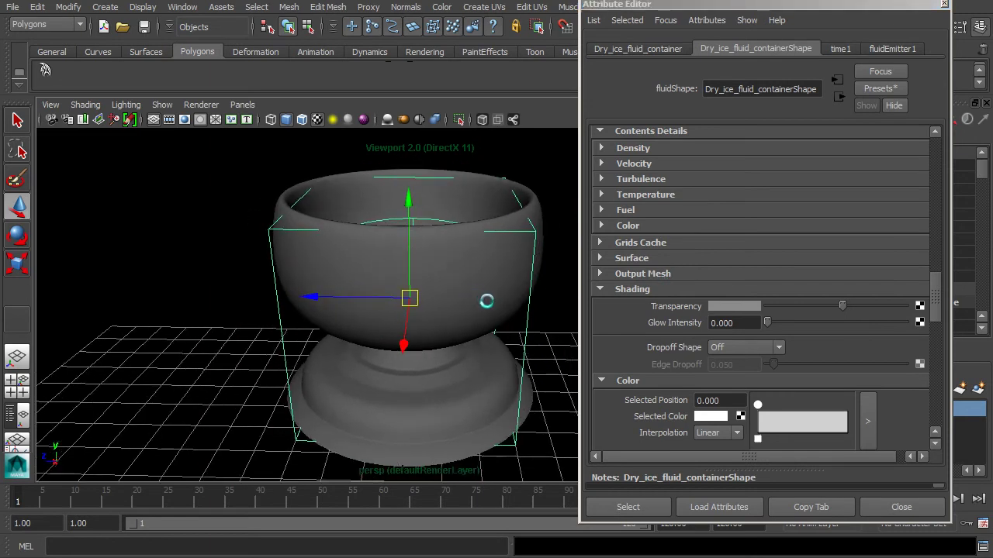
Set the fluid's shading color ramp to a light grey
scroll(935, 309, down, 1)
scroll(935, 309, down, 3)
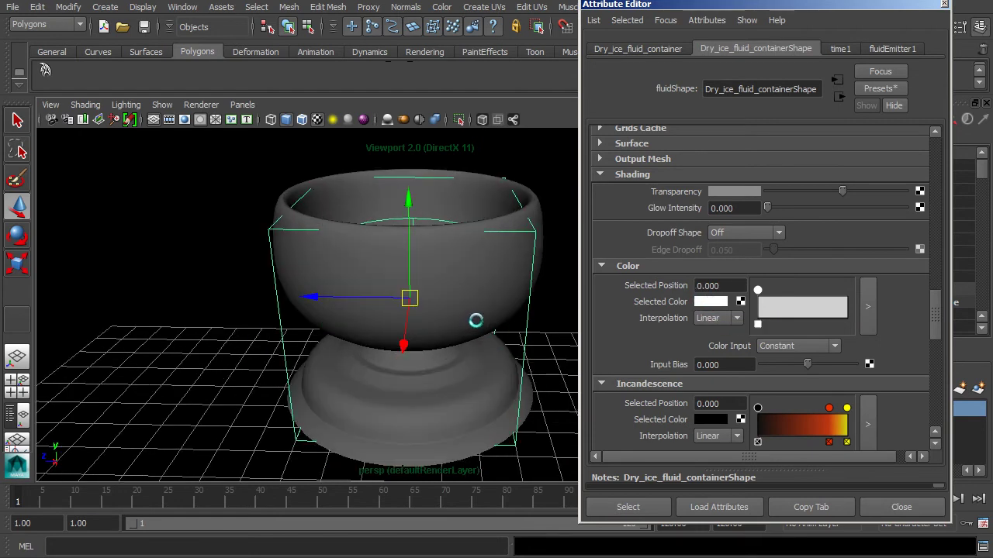
click(710, 302)
drag(739, 365, 695, 366)
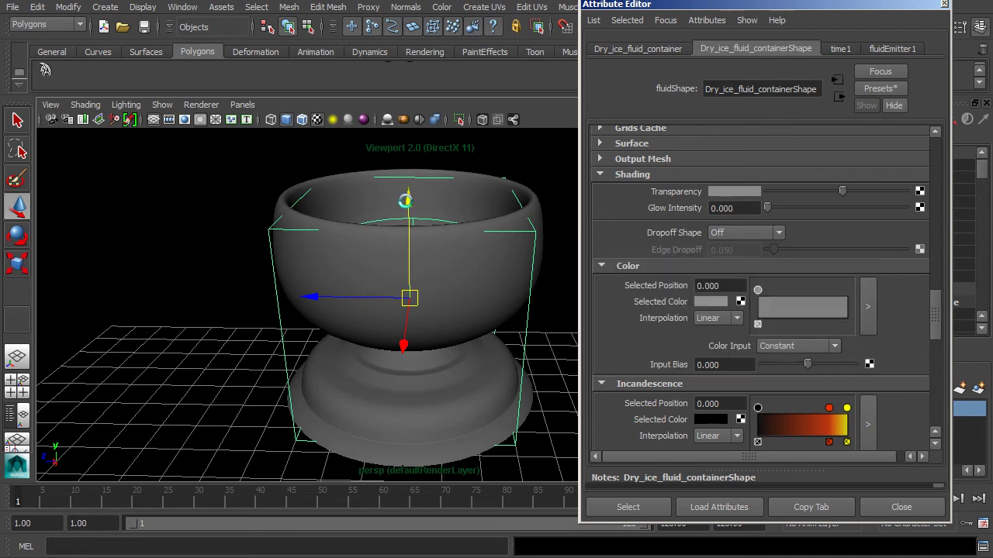
click(711, 302)
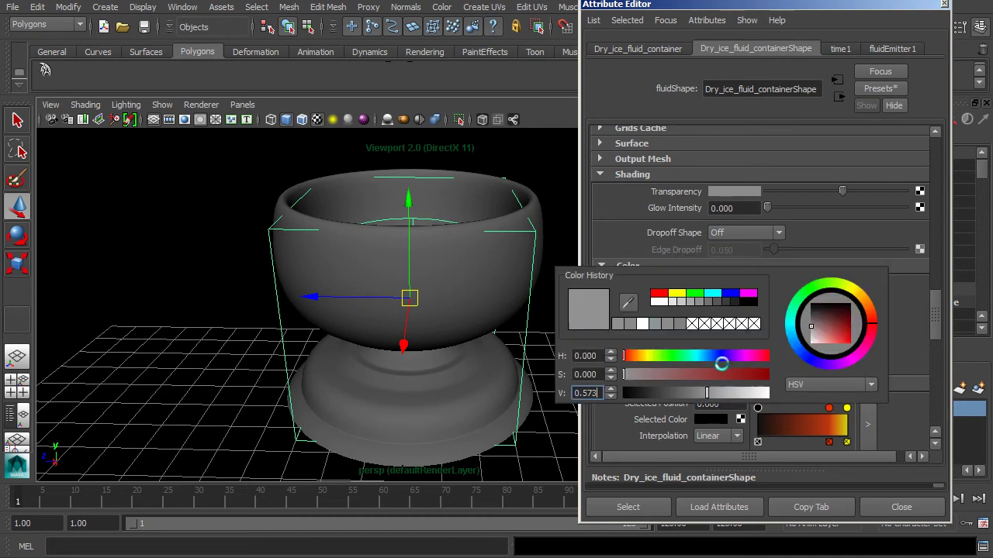
drag(716, 393, 726, 395)
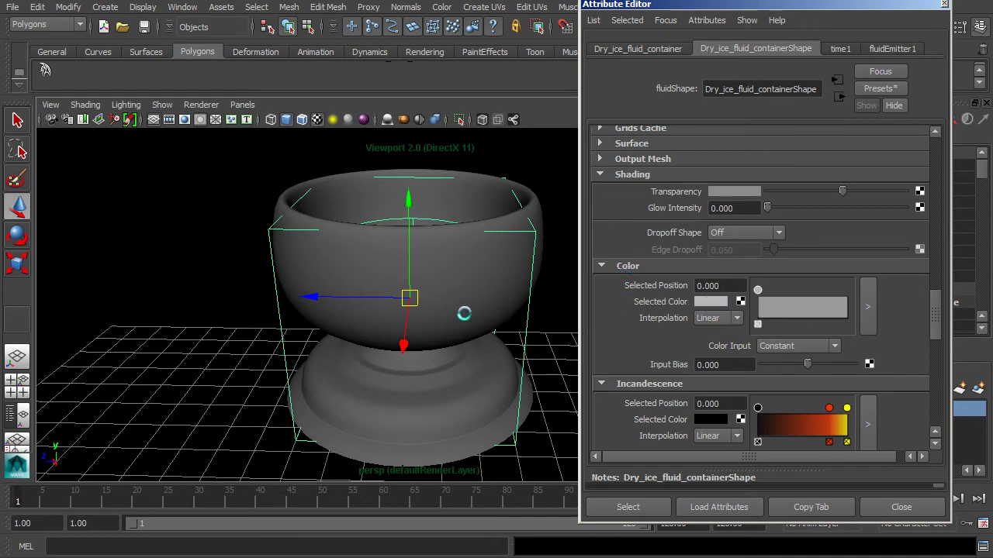
Delete the yellow entry from the fluid's incandescence ramp and collapse the Incandescence section
scroll(465, 315, up, 2)
scroll(924, 323, down, 3)
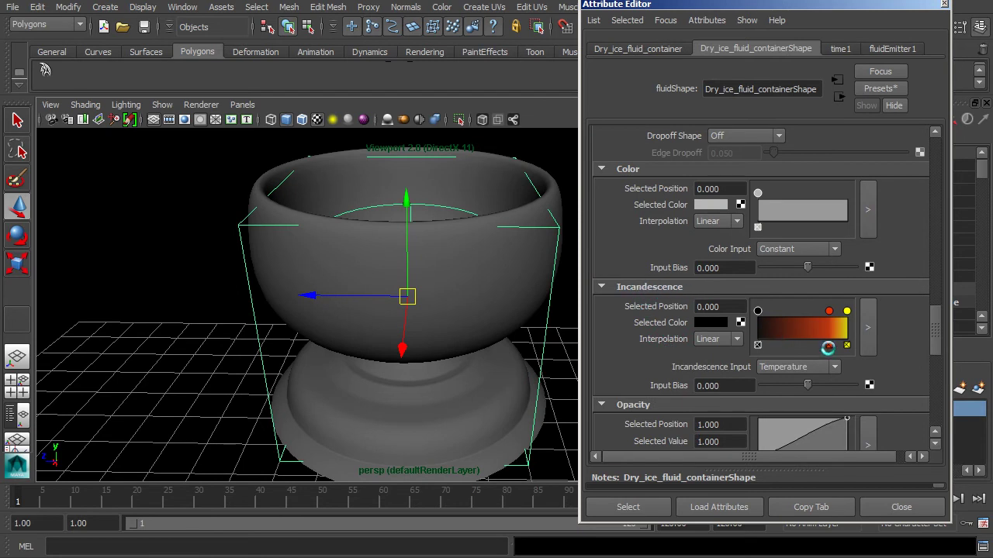
click(844, 345)
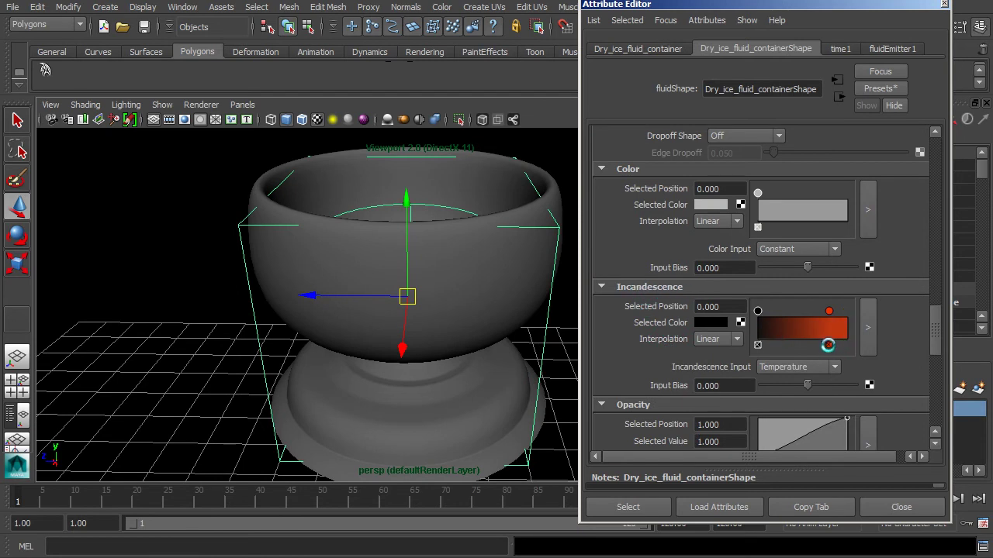
click(601, 286)
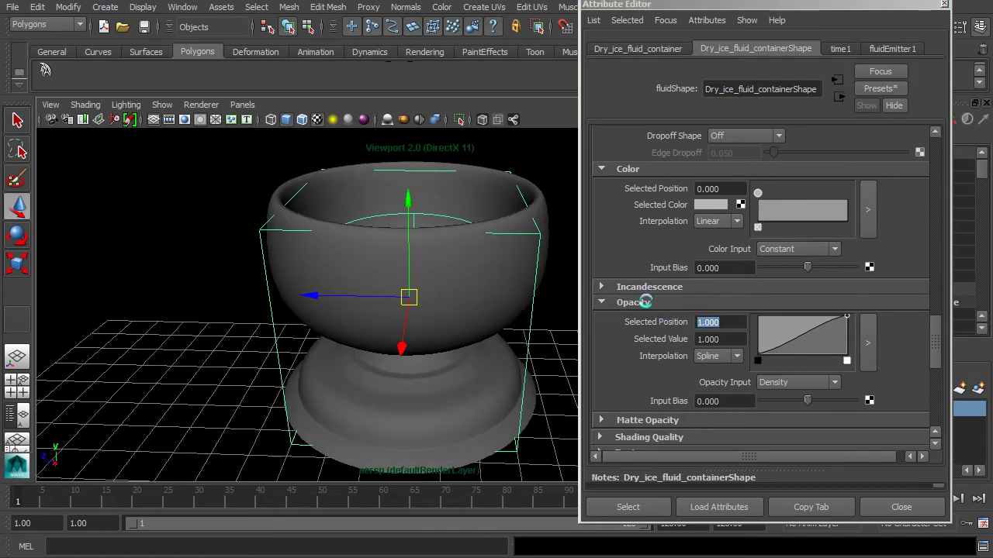
Open the enlarged opacity ramp and set the interpolation of its first and last points to Linear
click(868, 343)
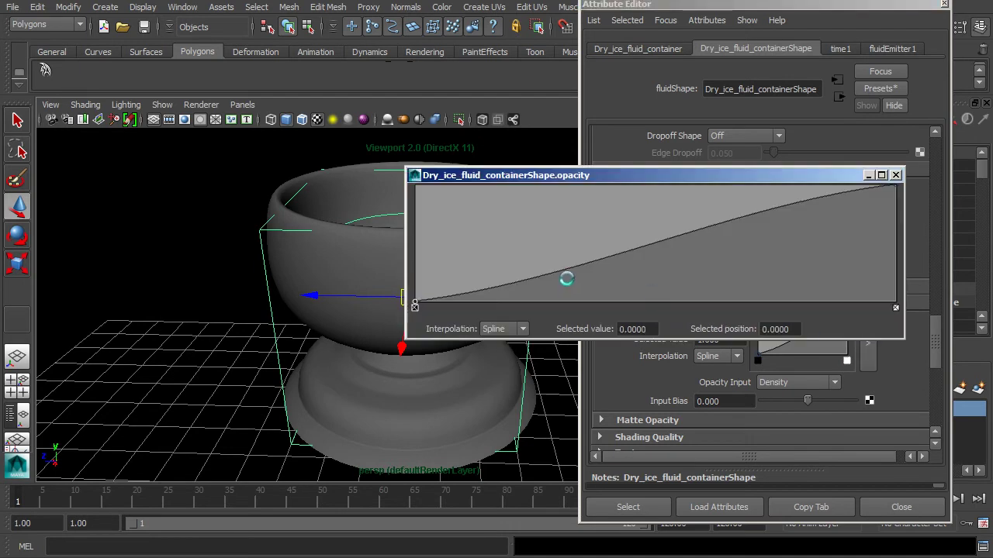
click(501, 329)
click(497, 342)
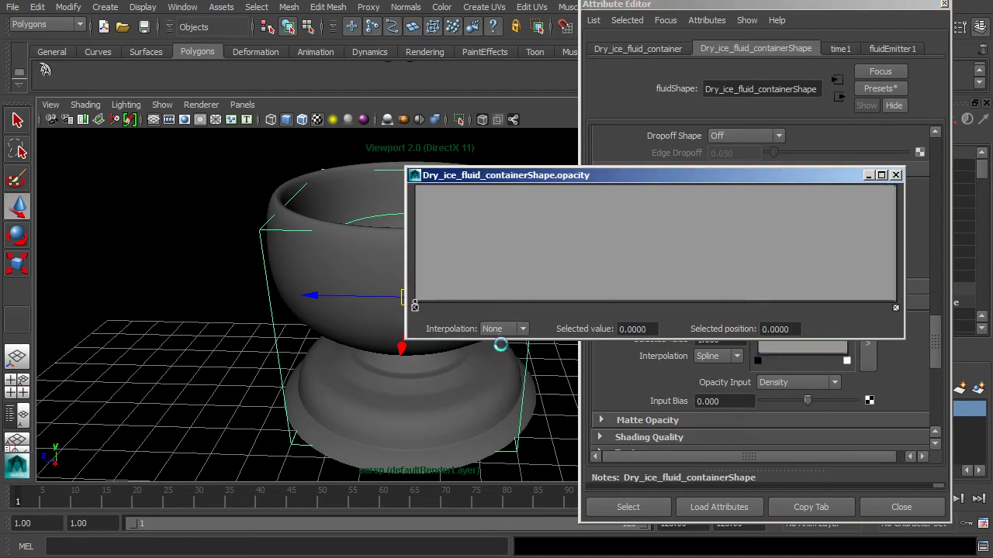
click(514, 330)
click(502, 353)
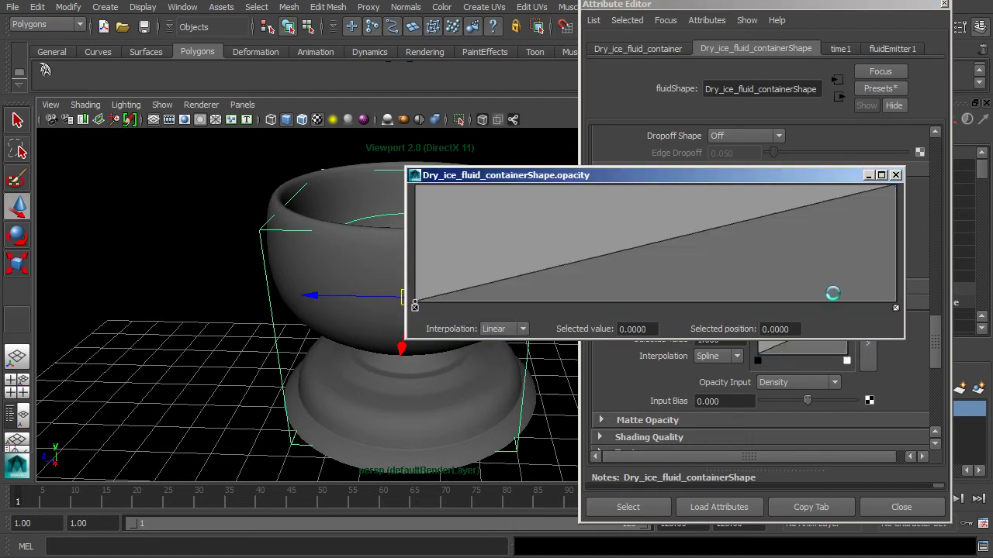
click(895, 187)
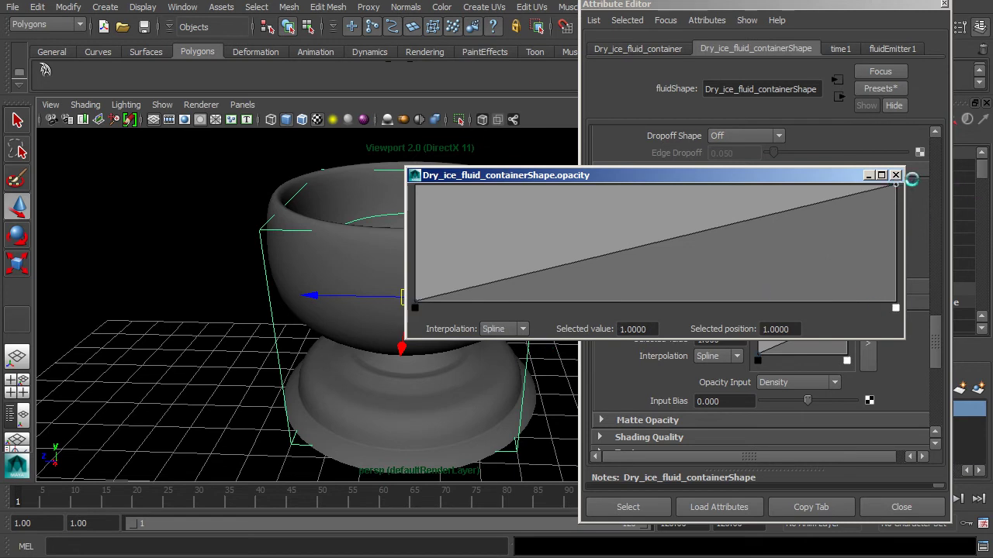
click(504, 328)
click(499, 352)
drag(610, 175, 655, 175)
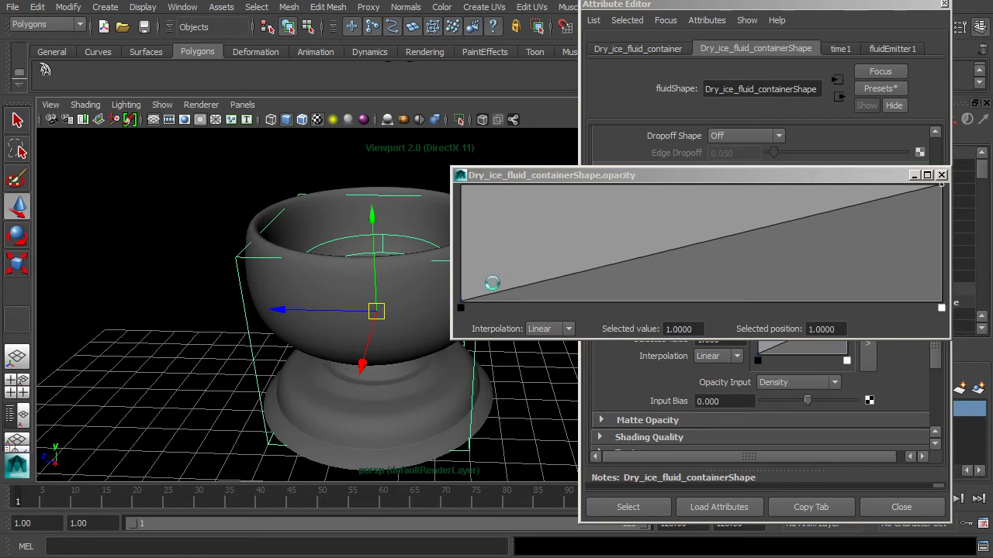
Add a low point near the start of the opacity curve at about position 0.18, value 0.06
drag(562, 277, 540, 297)
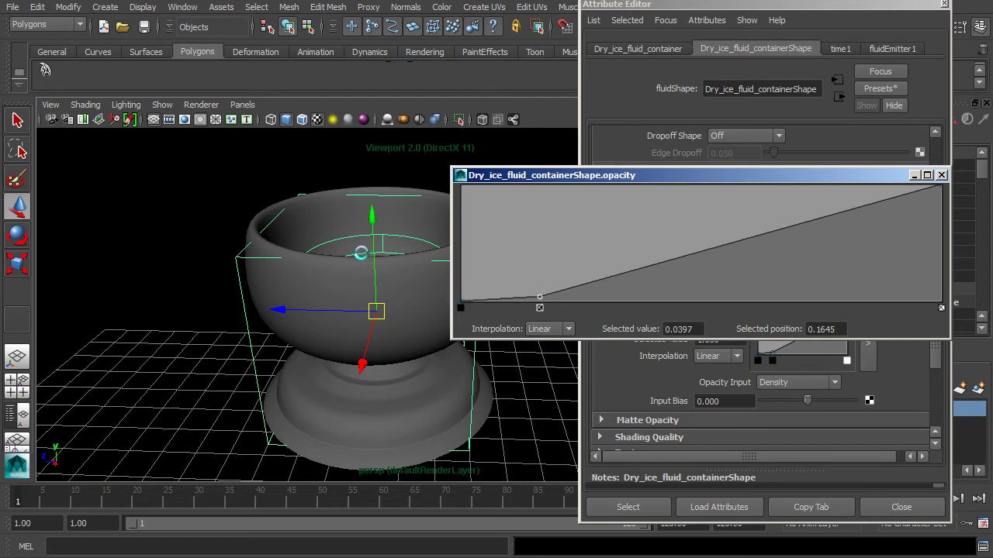
alt+right_drag(385, 384, 432, 375)
alt+drag(432, 375, 408, 366)
alt+middle_drag(367, 290, 375, 336)
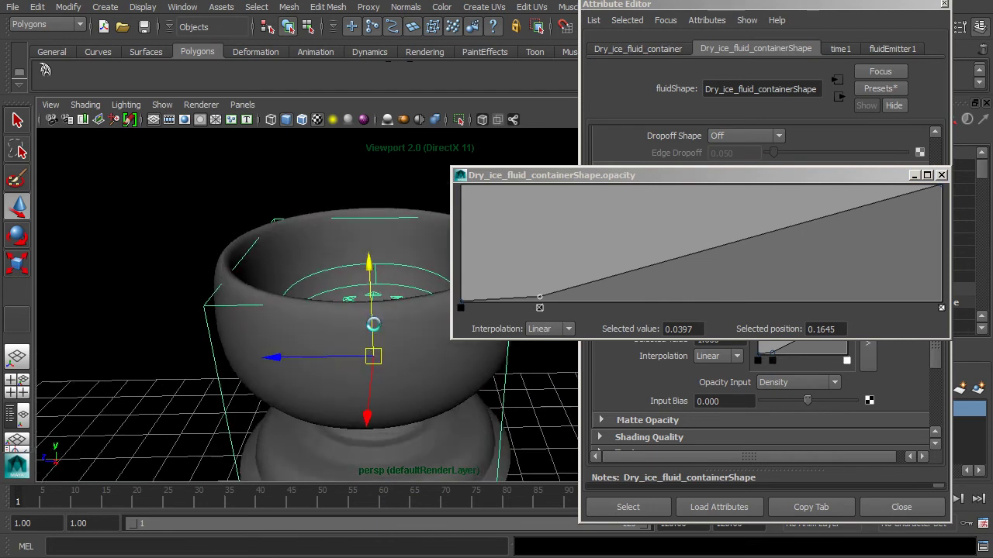
alt+right_drag(375, 337, 404, 325)
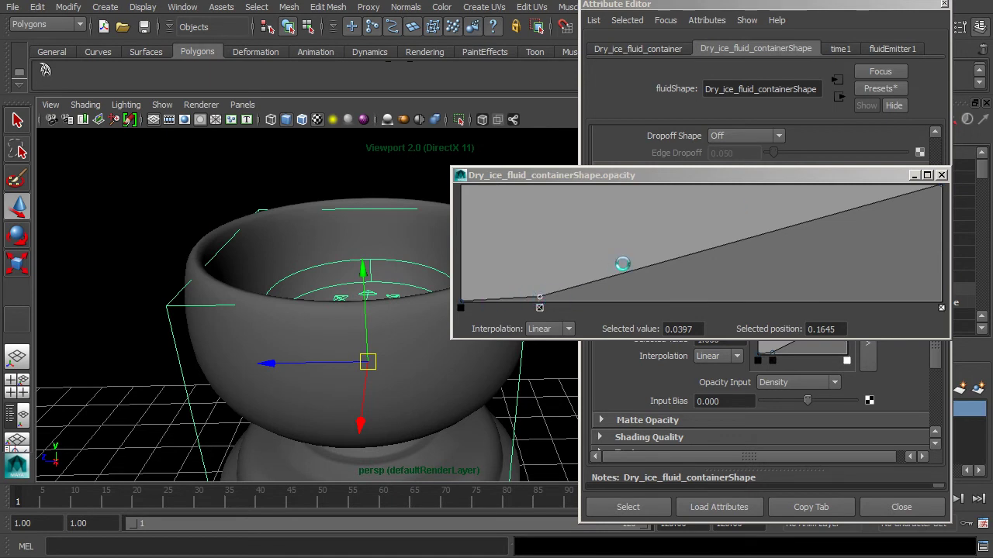
drag(540, 300, 545, 295)
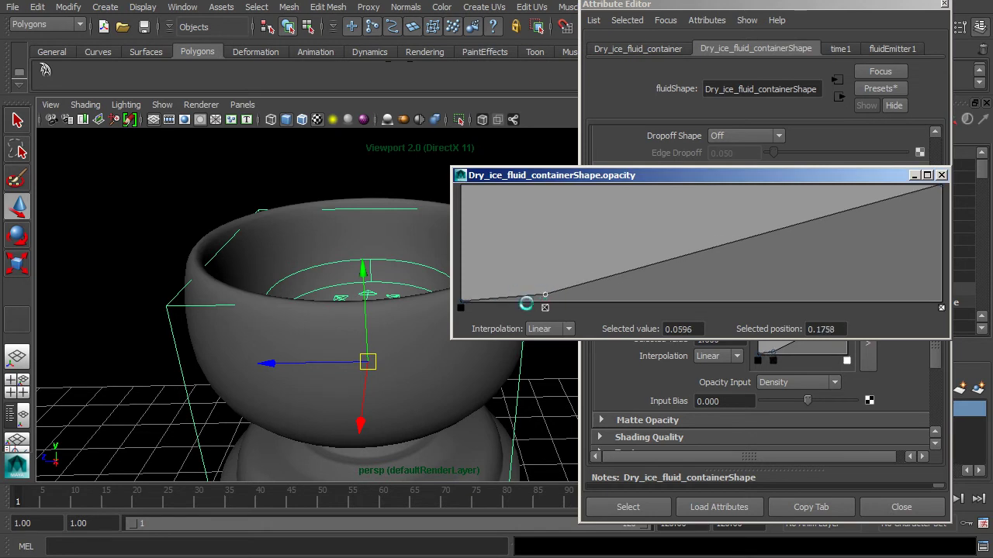
Add an opacity point at about position 0.29, value 0.66, and smooth the curve with Spline interpolation on its points
click(460, 303)
click(540, 328)
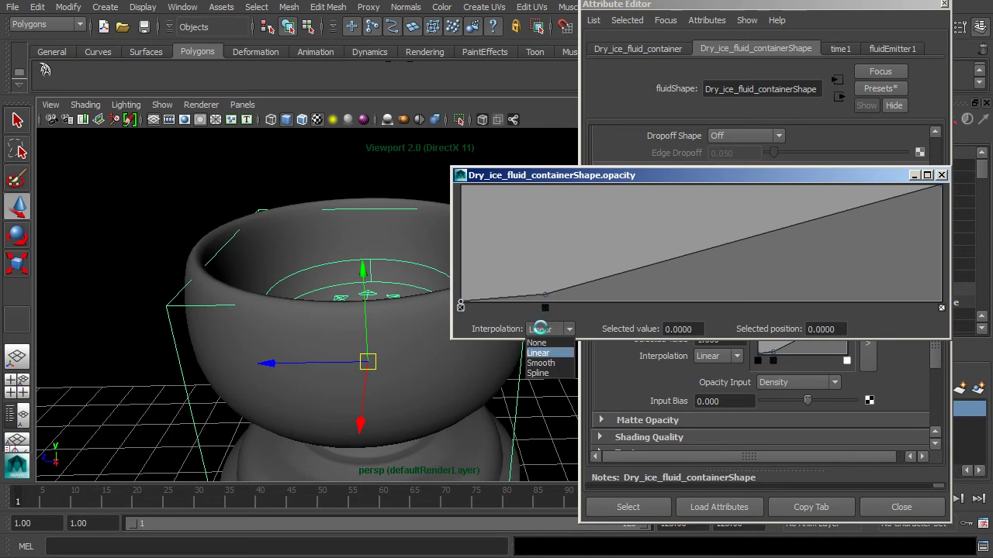
click(538, 372)
drag(546, 295, 601, 224)
click(550, 328)
click(543, 373)
click(552, 305)
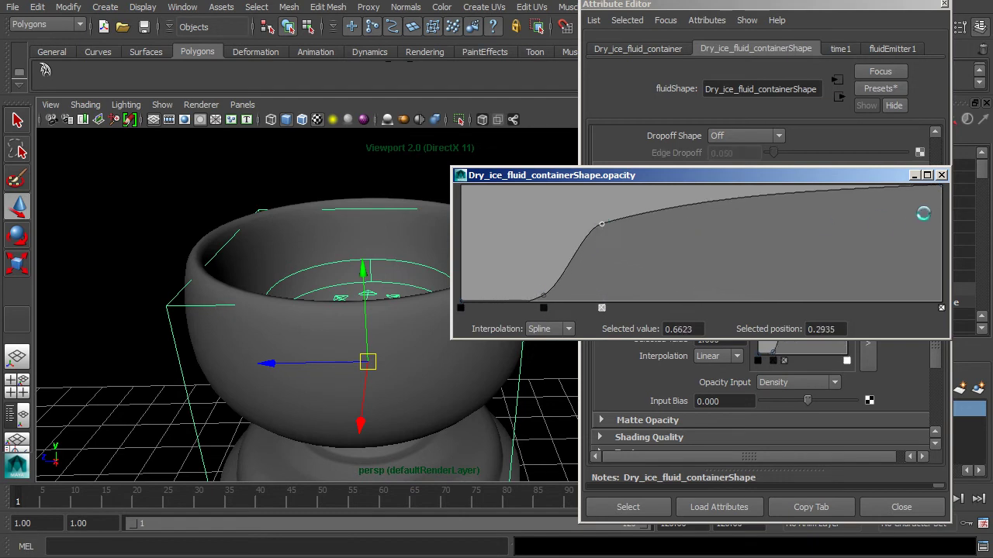
Lower the opacity curve's end to about 0.73 and move its inner points to about position 0.24, value 0.17 and position 0.36, value 0.65
drag(939, 189, 948, 217)
mouse_move(602, 224)
mouse_down()
mouse_move(600, 239)
mouse_move(609, 230)
mouse_up()
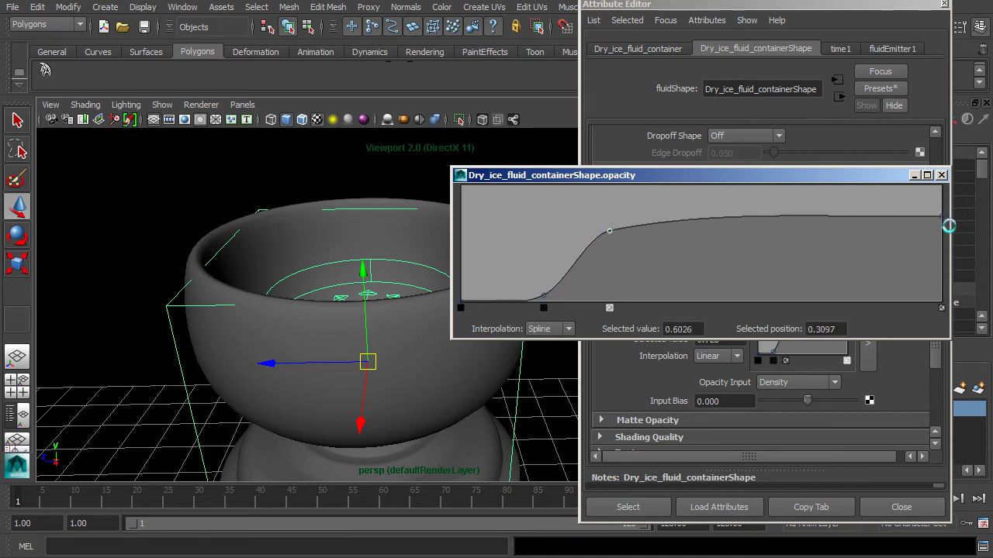
drag(543, 293, 577, 282)
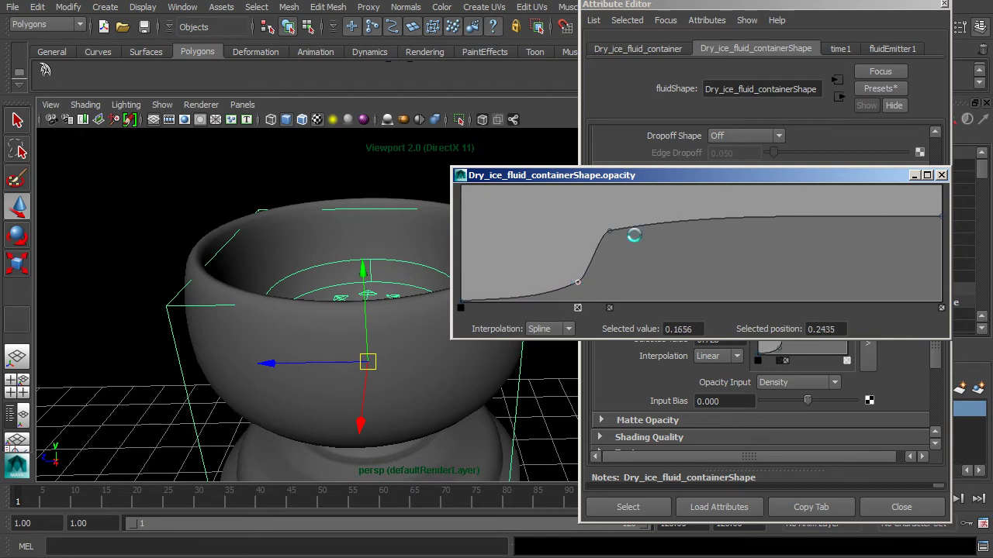
drag(609, 230, 631, 225)
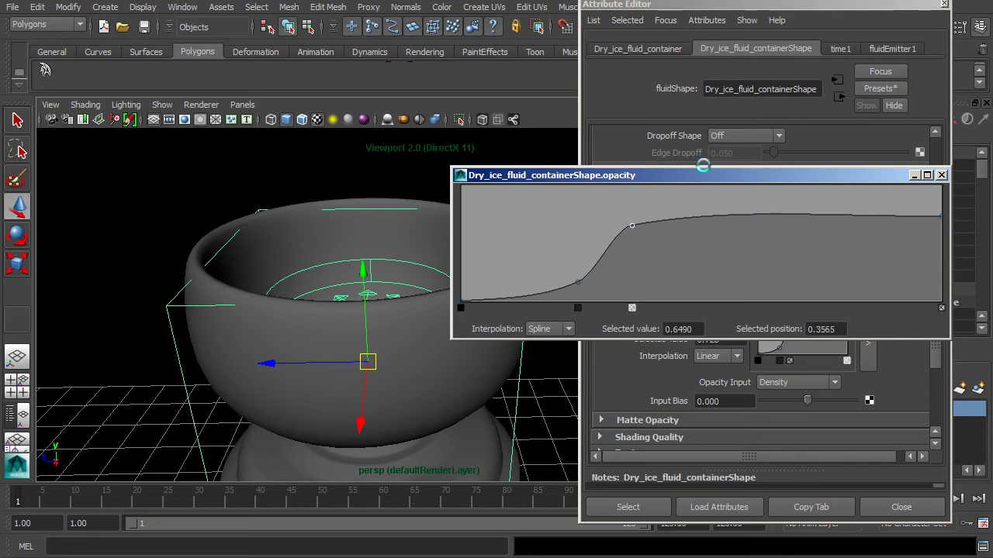
drag(700, 167, 591, 172)
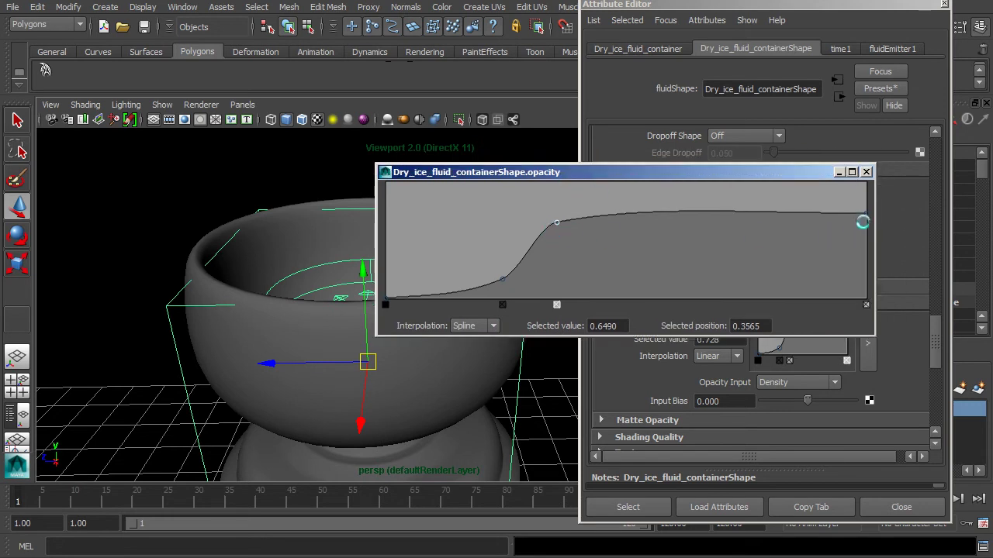
Try tapering the opacity curve to zero at its end with an extra point at about position 0.75, value 0.15
drag(866, 215, 911, 324)
drag(745, 274, 745, 281)
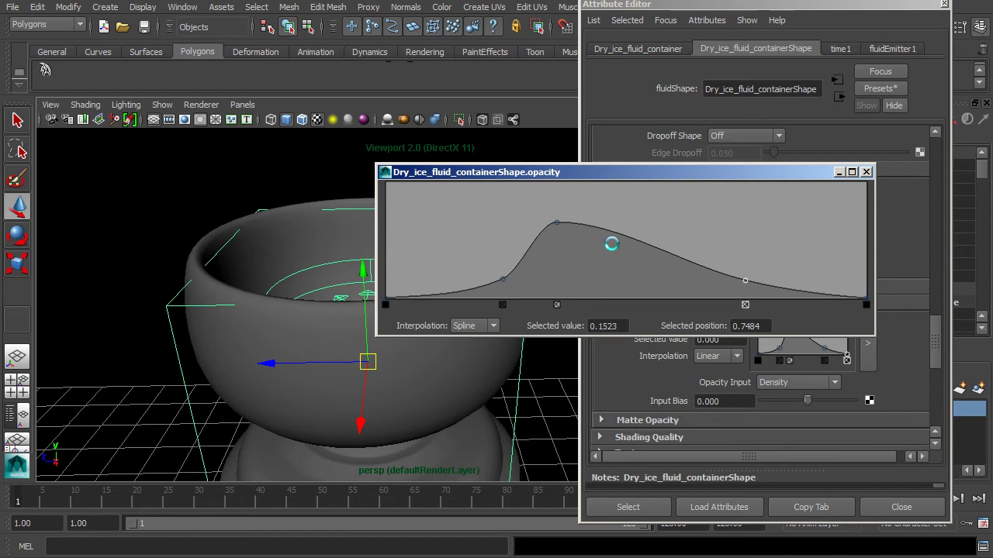
click(745, 305)
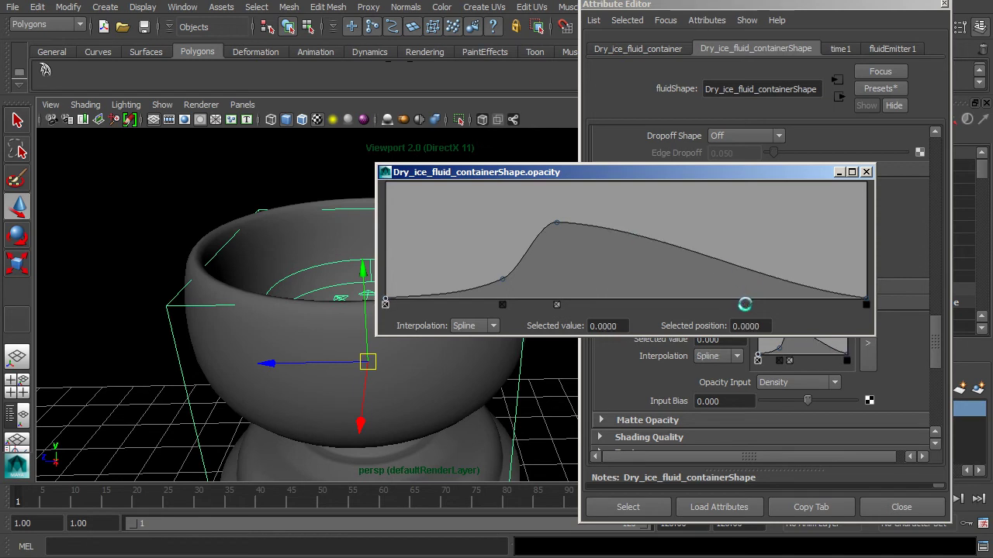
Set the opacity curve's end point to about 0.74, nudge the lower inner point down slightly, and close the enlarged ramp
drag(864, 298, 869, 177)
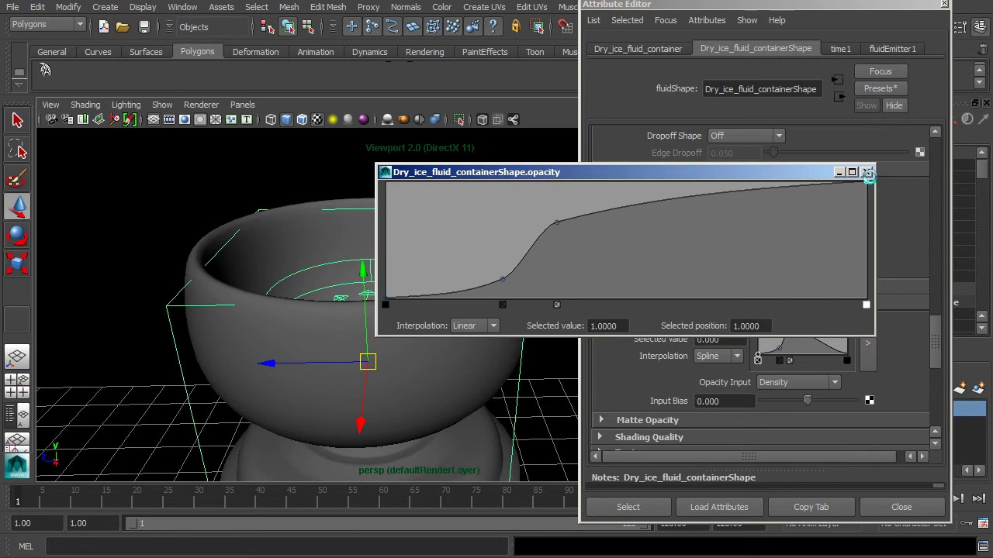
drag(868, 177, 868, 208)
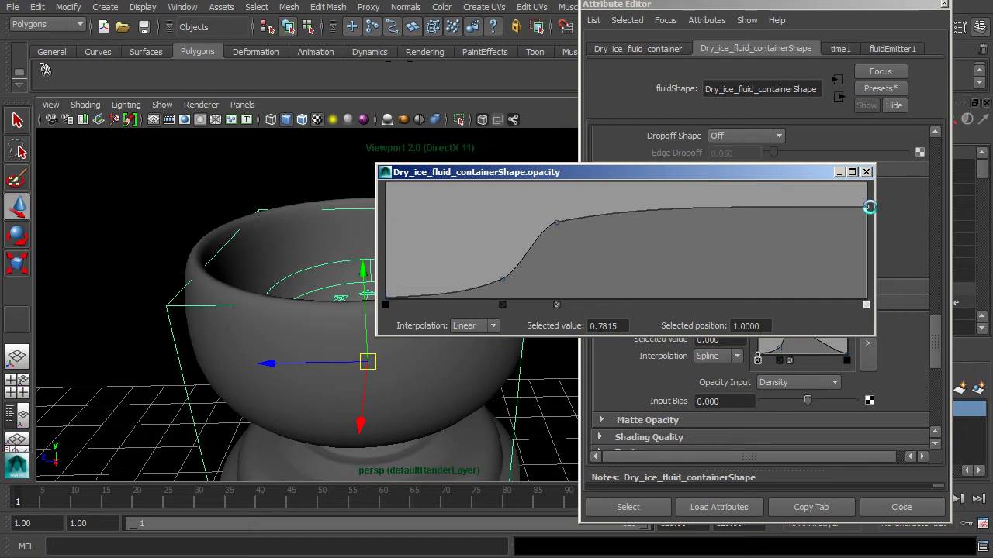
drag(869, 207, 873, 212)
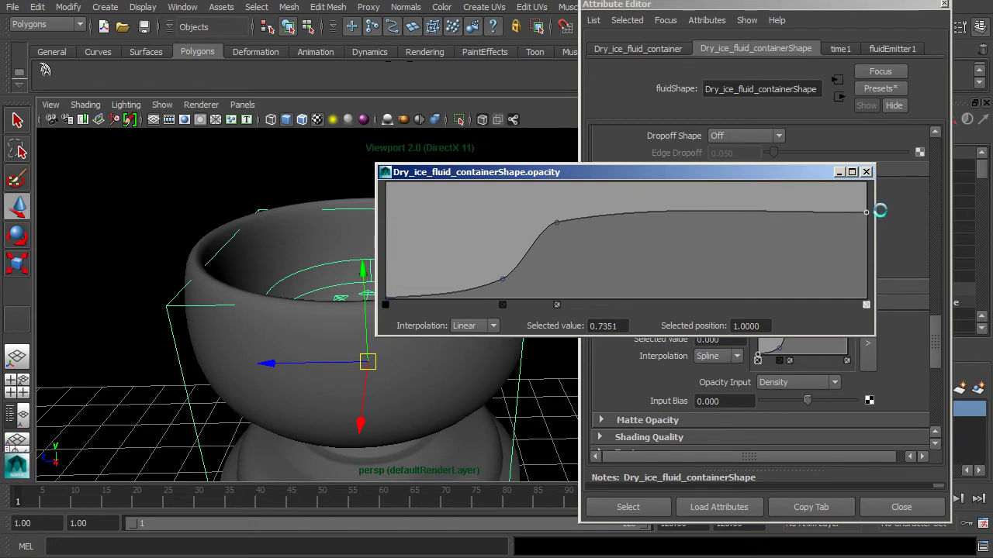
drag(500, 277, 502, 281)
click(864, 213)
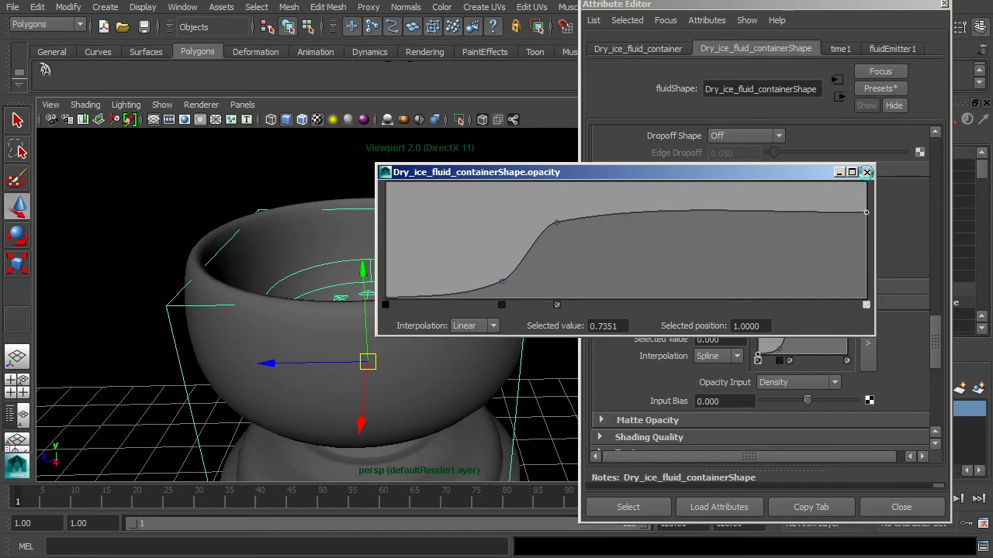
click(867, 171)
Deselect the fluid container and close the Attribute Editor
key(f)
alt+drag(422, 362, 475, 392)
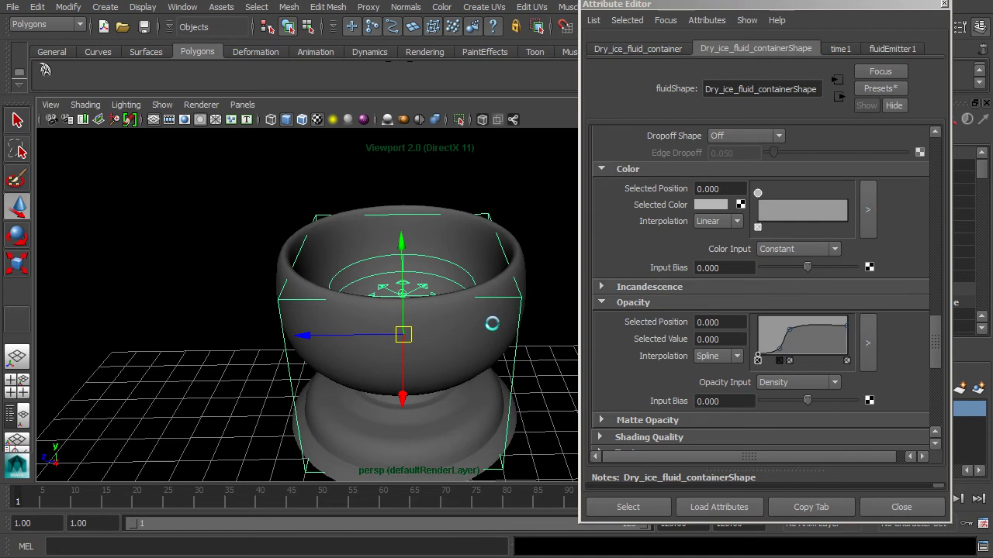
click(542, 355)
click(890, 505)
scroll(543, 356, up, 2)
scroll(526, 358, down, 1)
scroll(513, 361, down, 1)
scroll(500, 353, down, 1)
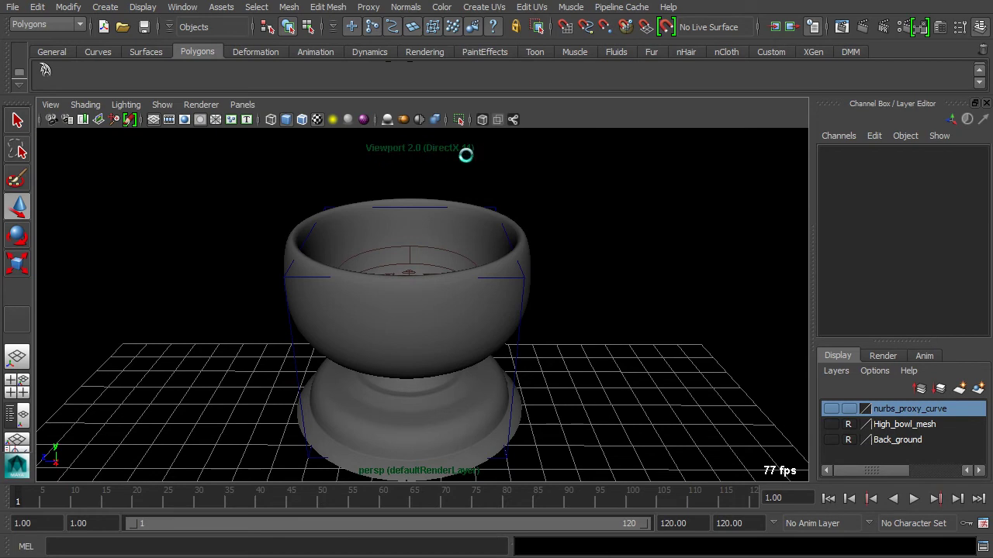
Check the enabled state and format of Floating Point Render Target in the Viewport 2.0 settings, and close the settings
click(201, 105)
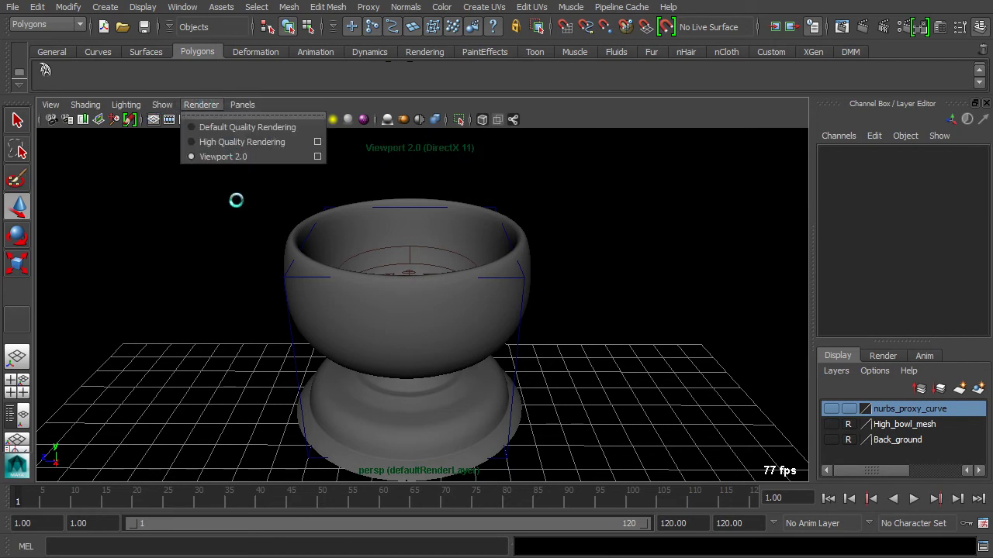
click(317, 156)
drag(789, 200, 588, 139)
drag(724, 302, 731, 367)
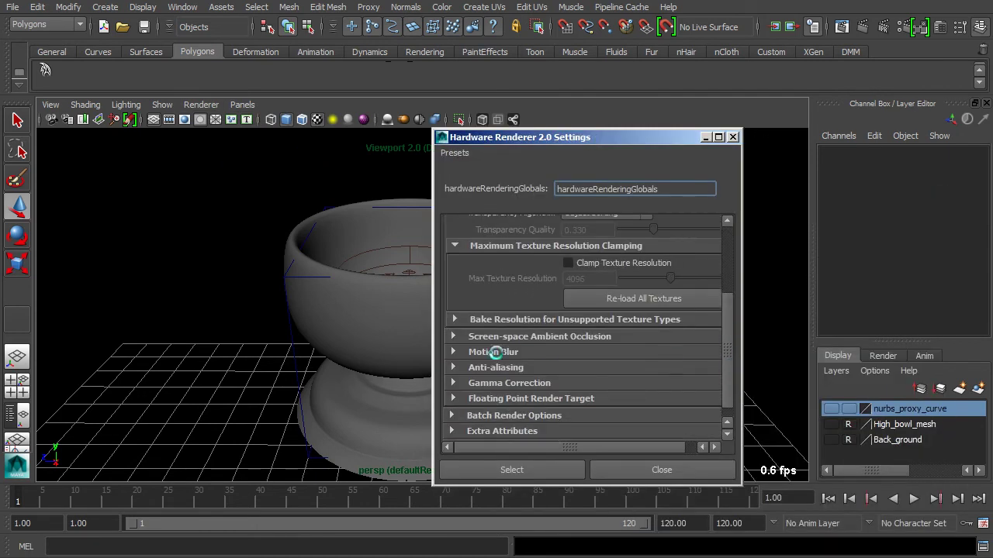
click(461, 399)
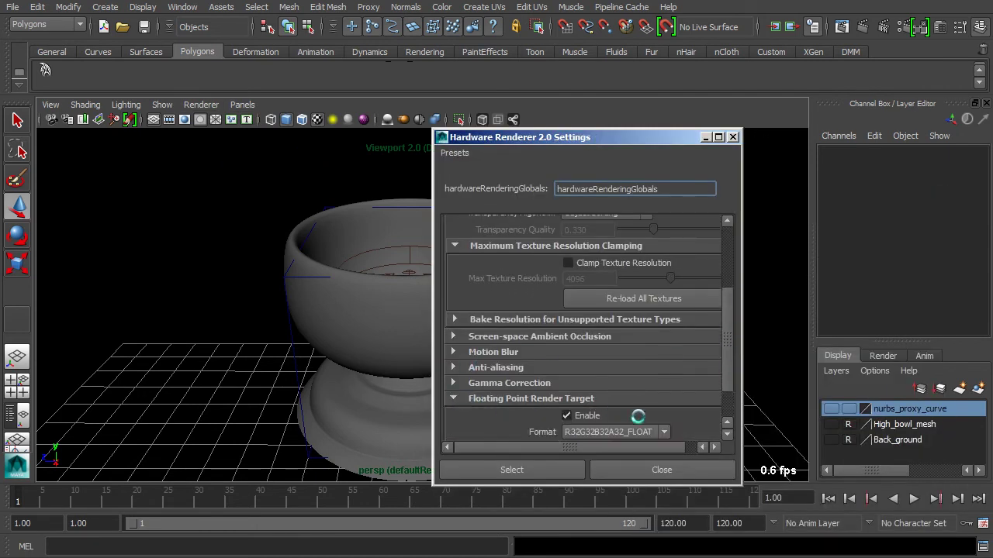
click(579, 420)
scroll(719, 384, down, 1)
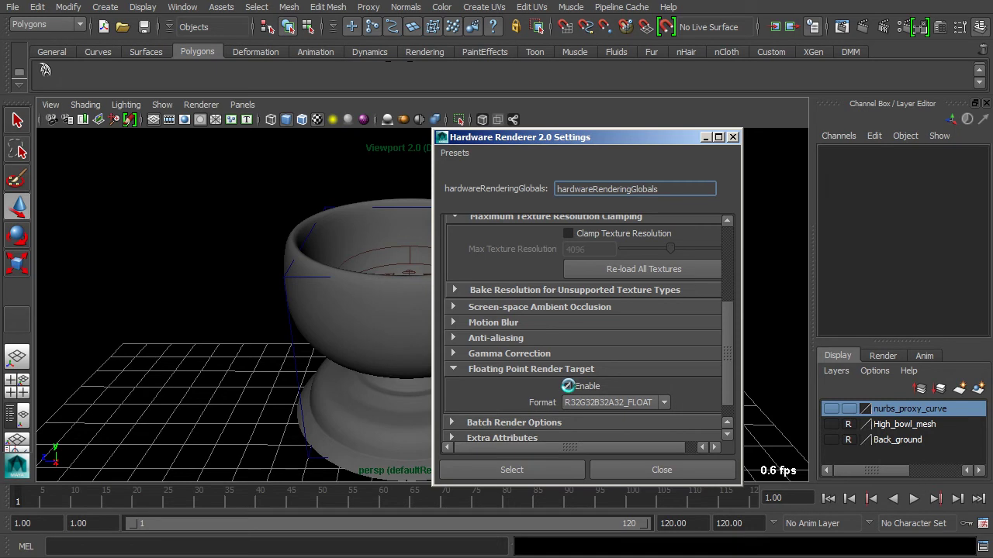
click(652, 471)
Play the fluid simulation from frame 1 and stop it at frame 11
scroll(589, 350, up, 3)
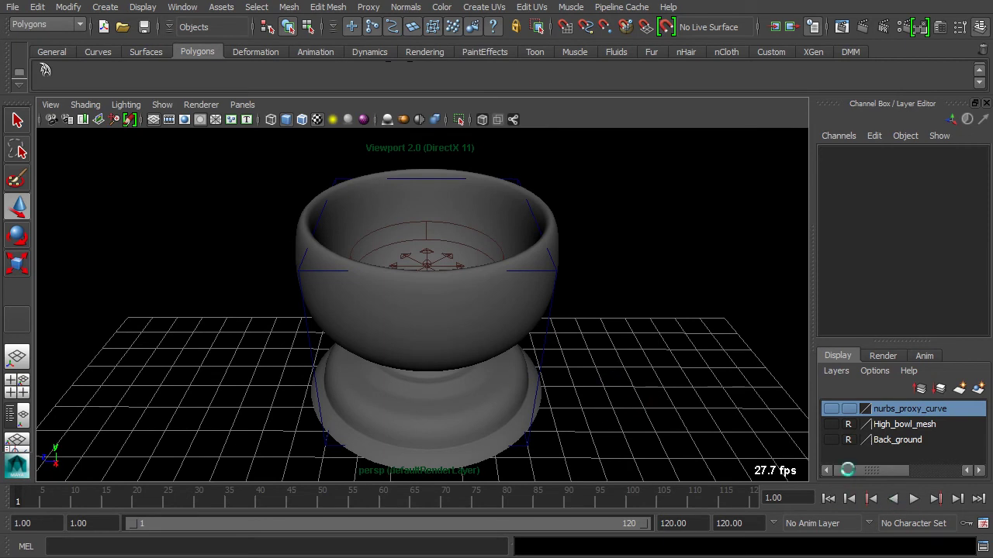
click(913, 499)
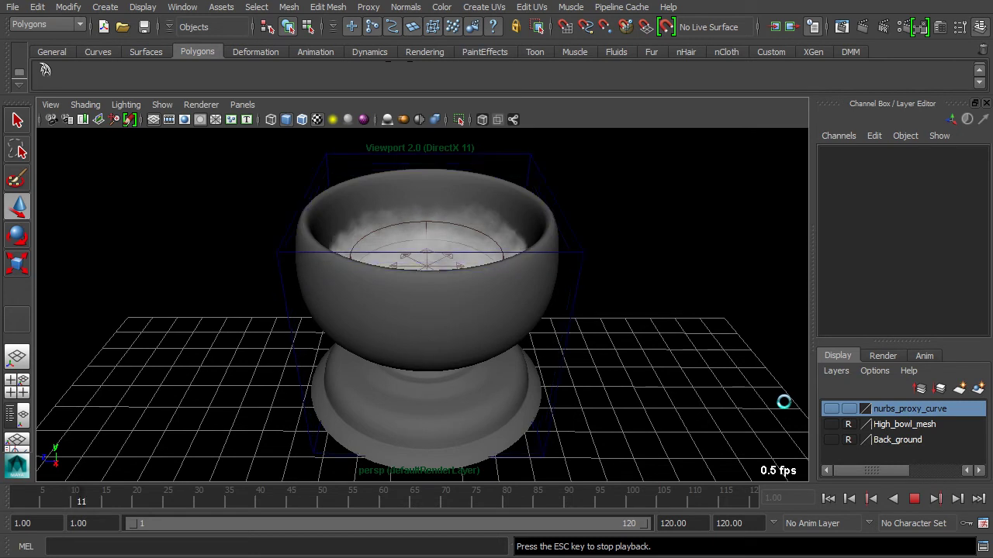
key(Escape)
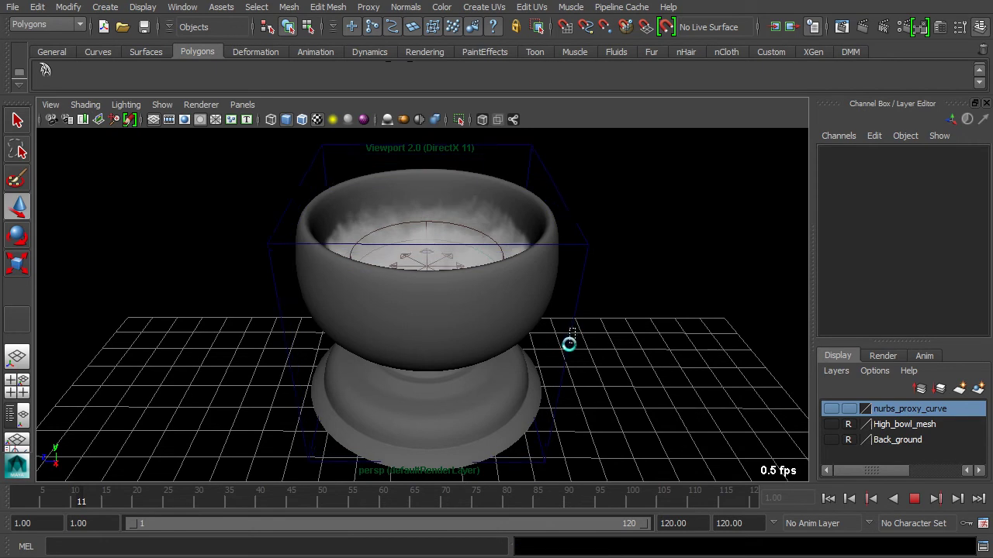
Select the fluid container, open its attributes, examine the fog inside the bowl, and close the attributes
click(569, 342)
key(ctrl+a)
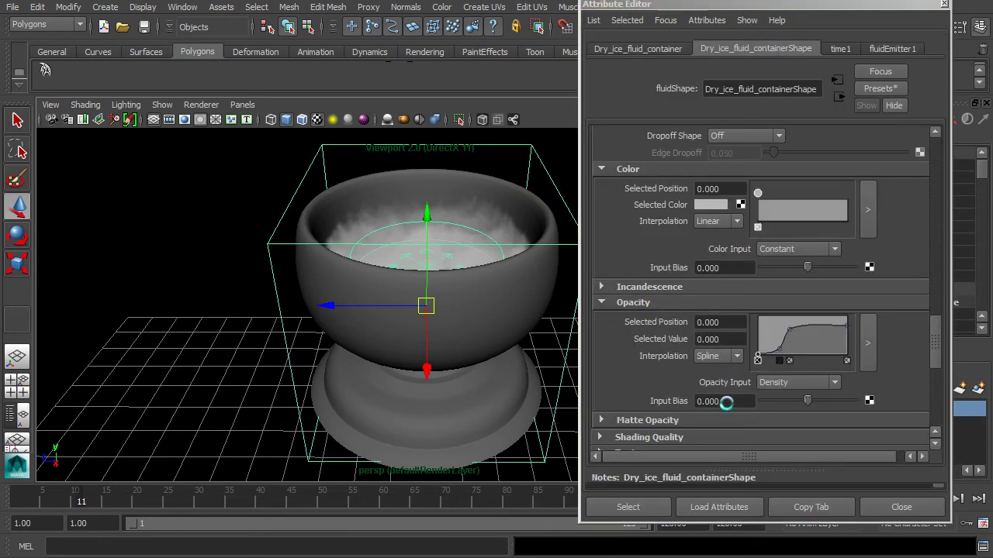
scroll(495, 372, up, 3)
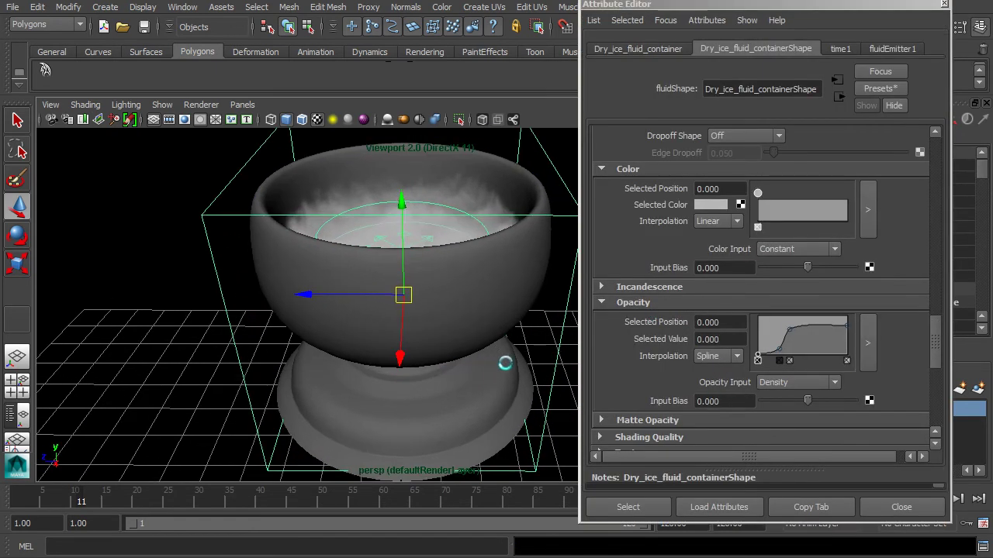
scroll(504, 363, down, 2)
scroll(474, 347, up, 1)
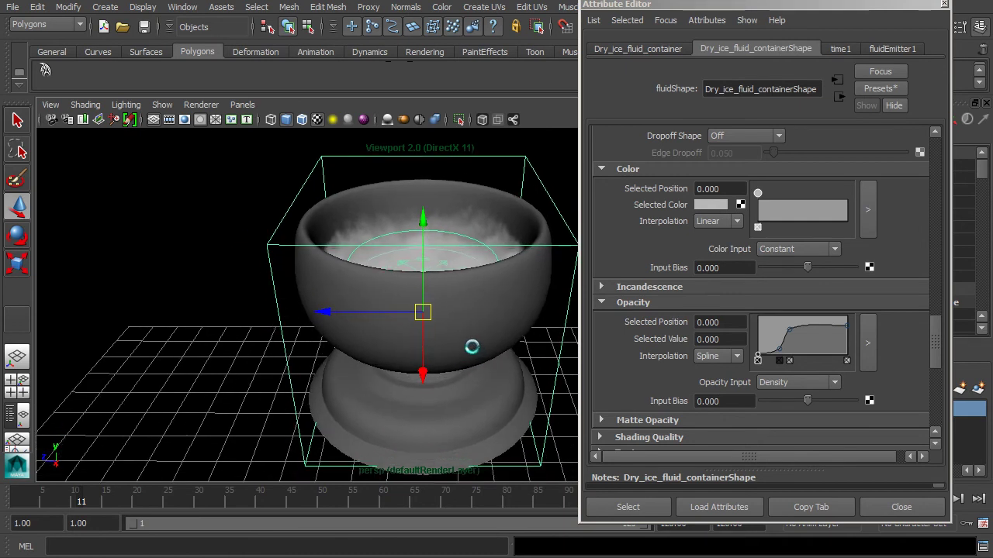
alt+middle_drag(451, 328, 456, 336)
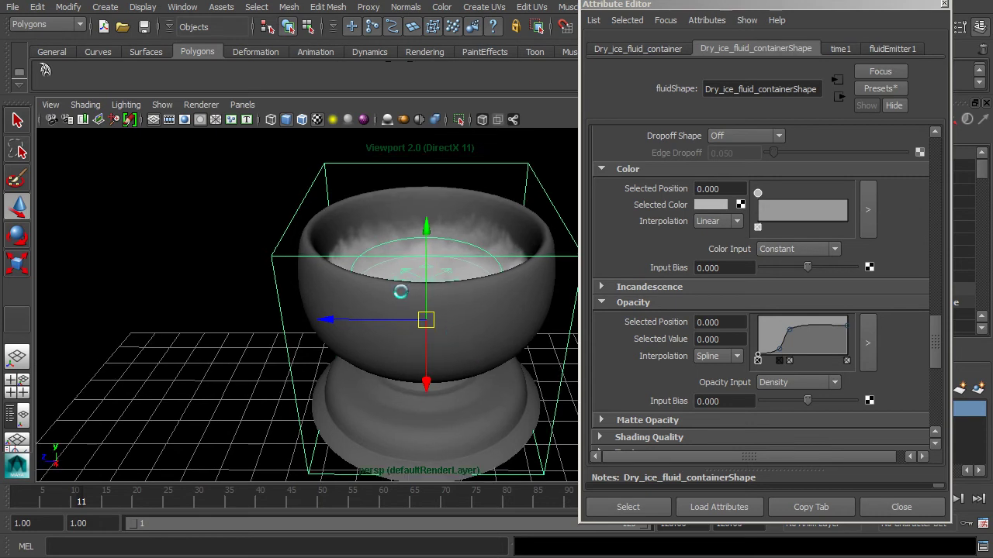
scroll(473, 407, down, 2)
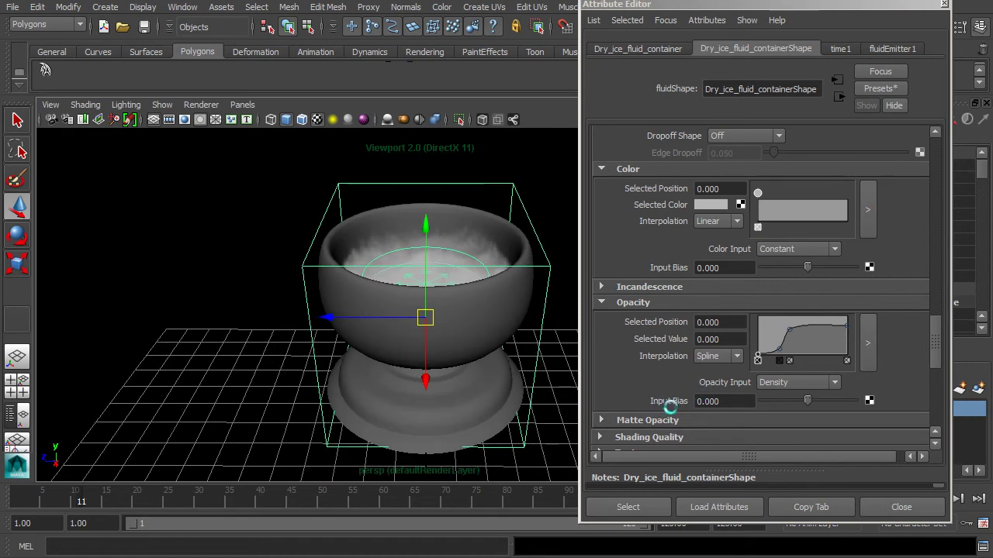
click(914, 508)
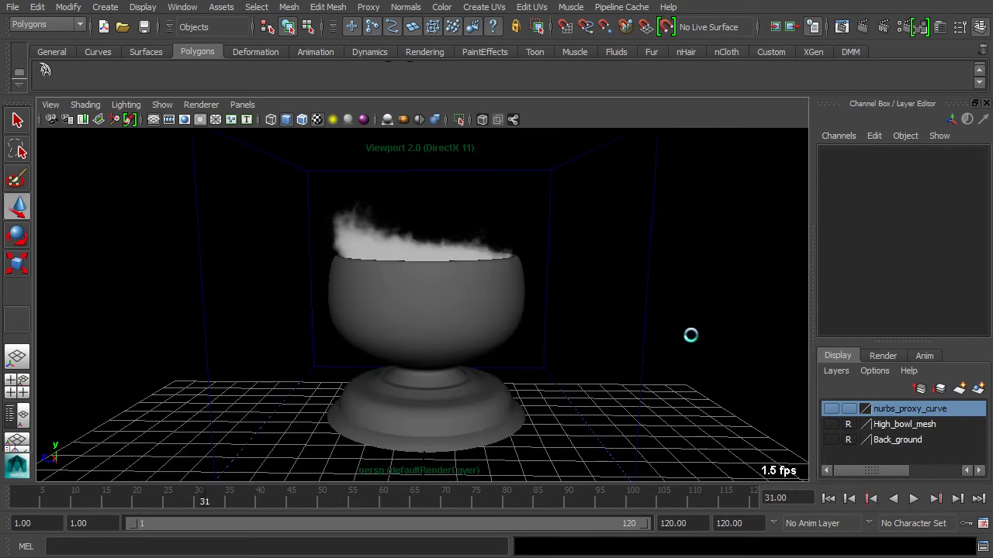
With the simulation at frame 31, select the fluid container and set its opacity Input Bias to 0.5
alt+right_drag(690, 335, 594, 355)
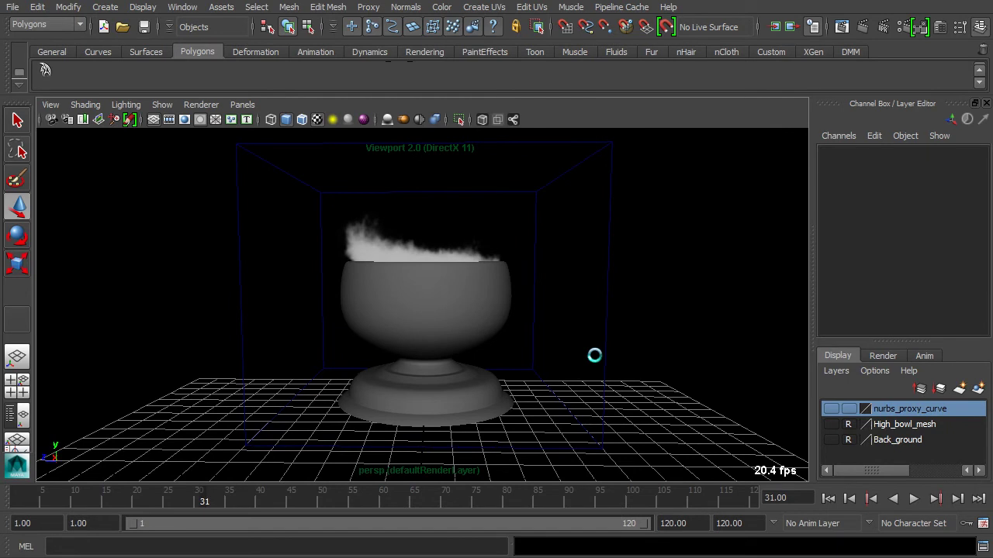
alt+drag(550, 332, 500, 309)
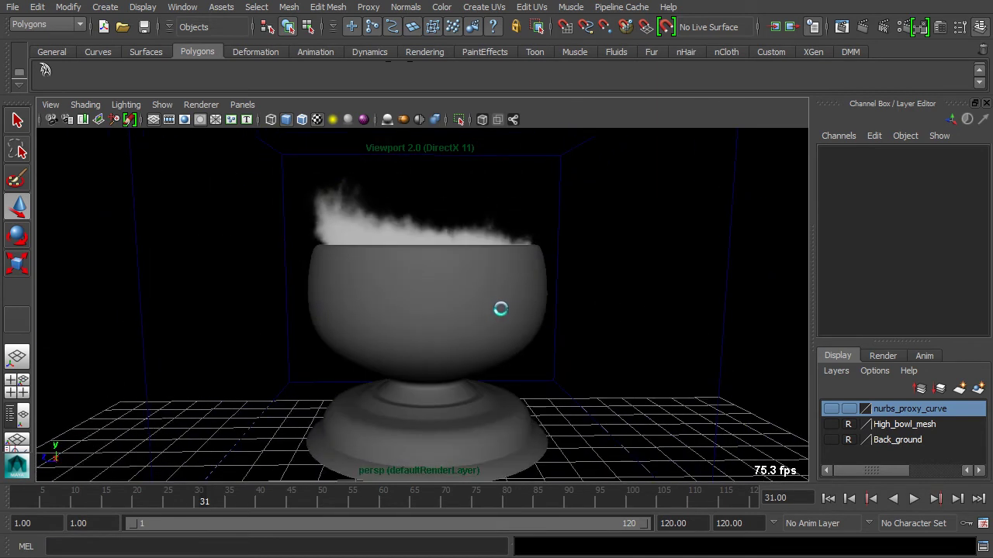
alt+drag(501, 309, 564, 345)
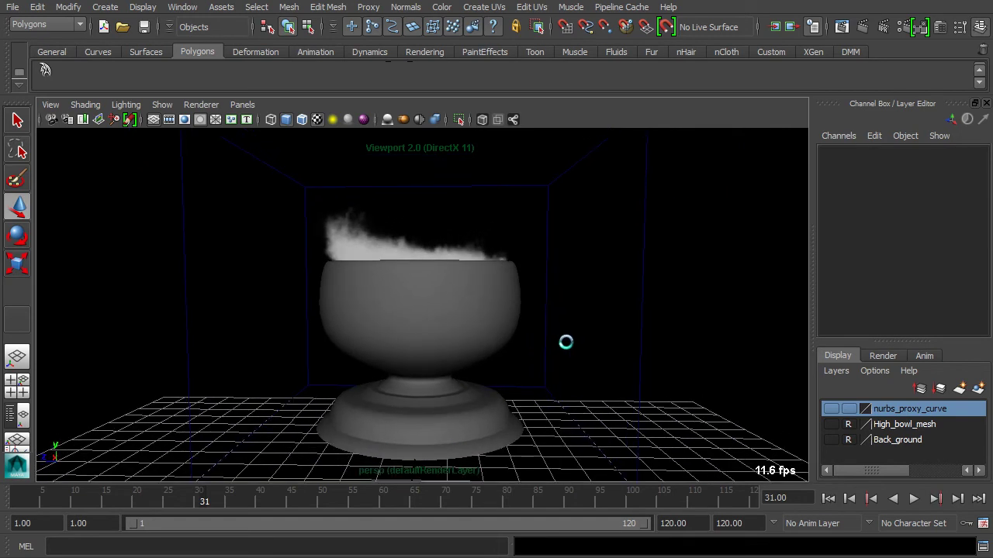
alt+middle_drag(562, 370, 551, 371)
drag(594, 325, 701, 346)
key(ctrl+a)
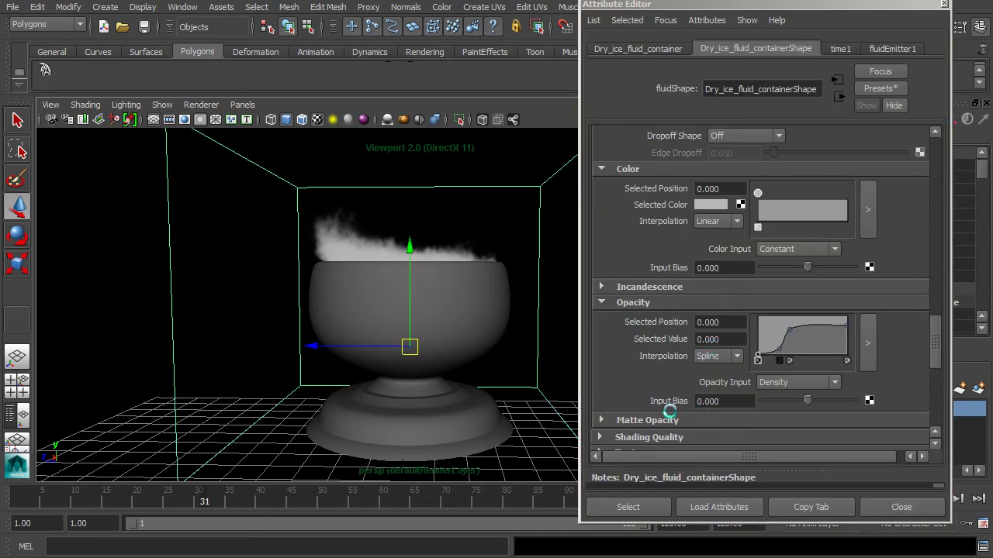
alt+middle_drag(497, 341, 430, 341)
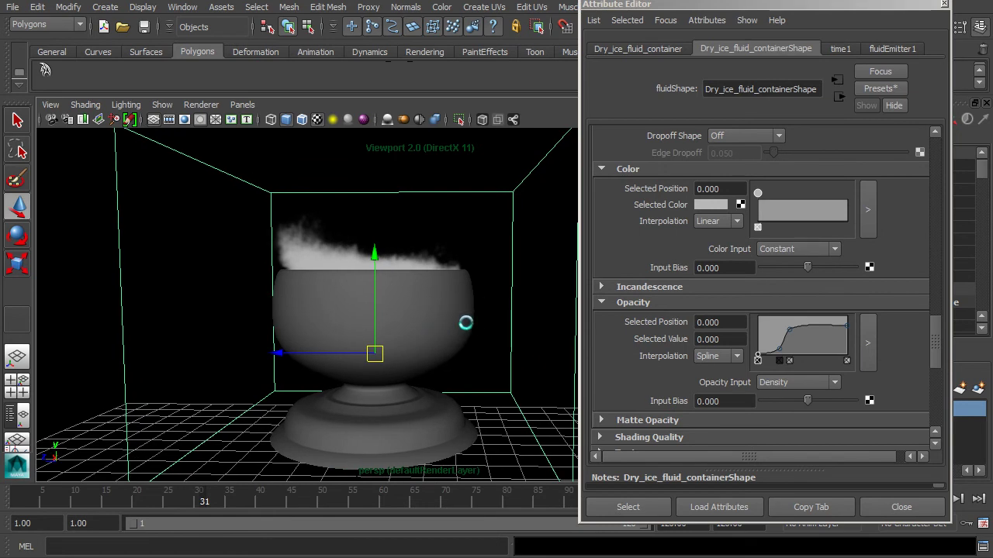
double_click(721, 401)
text(.5)
key(Return)
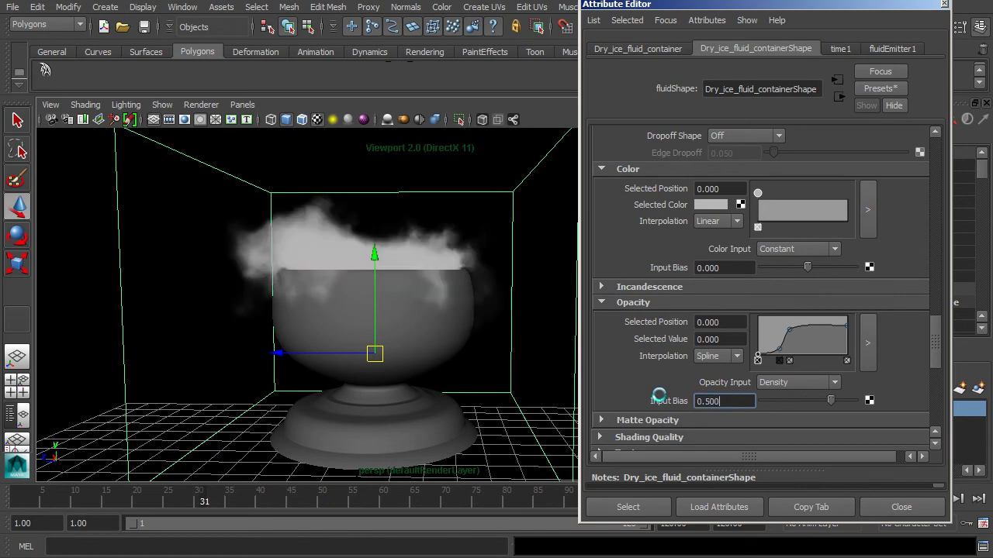
Set the fluid container's opacity Input Bias to 0.55
alt+drag(462, 299, 498, 353)
double_click(741, 401)
text(.55)
key(Return)
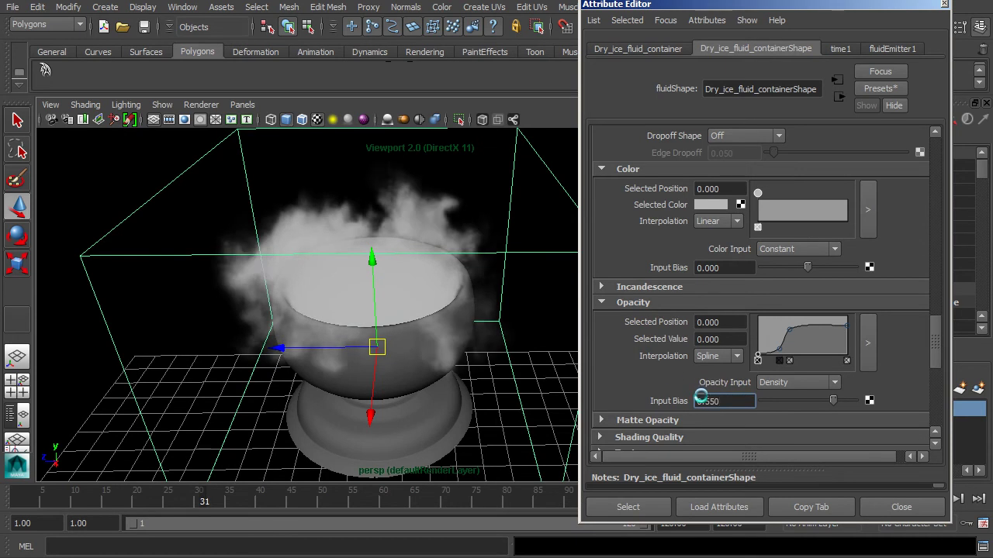
Examine how the fog spills over the bowl's rim from above, from the side and up close
alt+drag(488, 296, 517, 325)
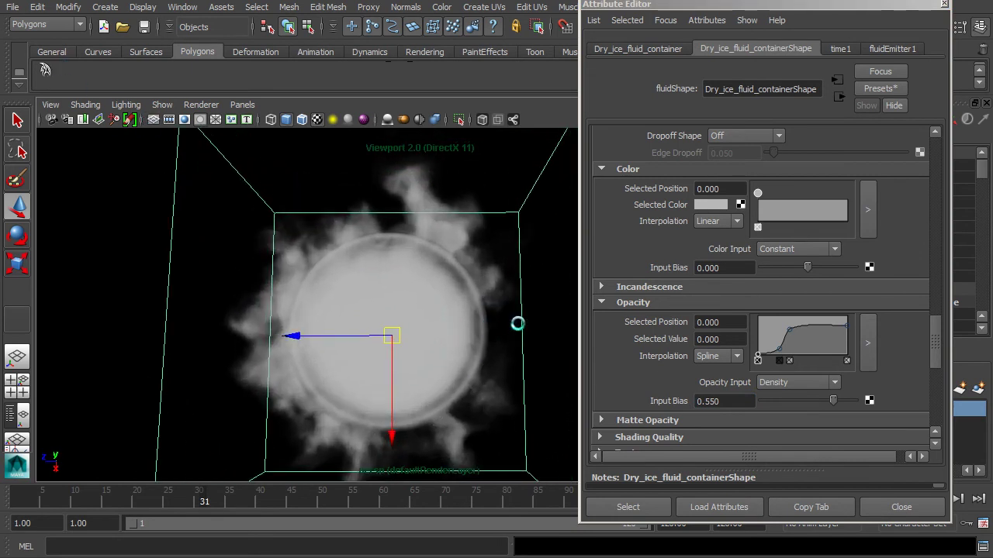
alt+drag(492, 399, 444, 372)
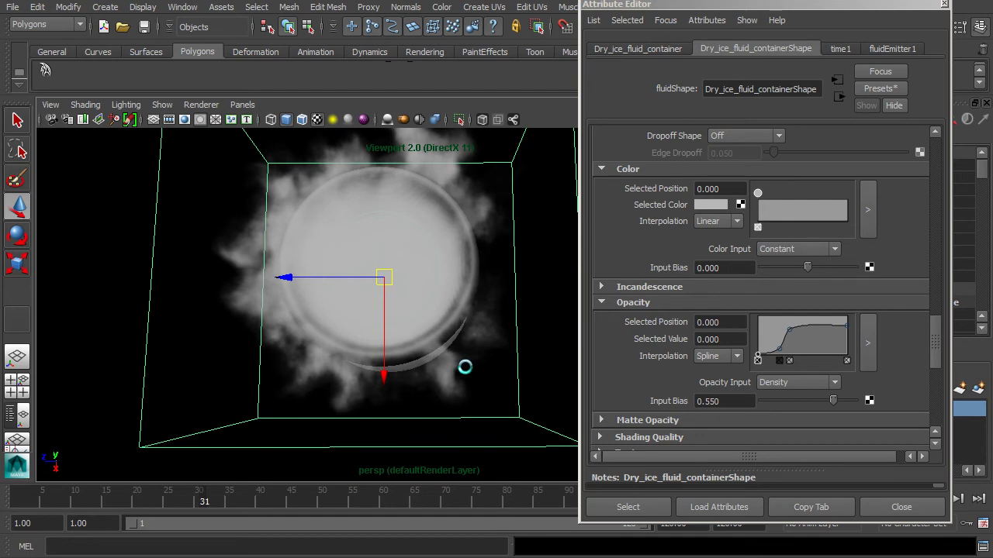
alt+drag(459, 361, 513, 309)
alt+right_drag(513, 310, 439, 324)
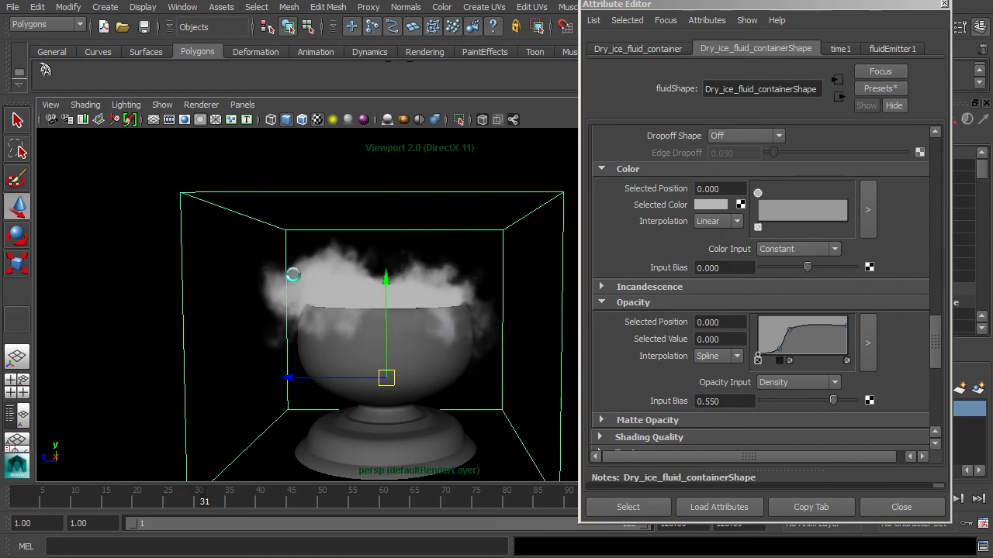
alt+drag(394, 355, 411, 315)
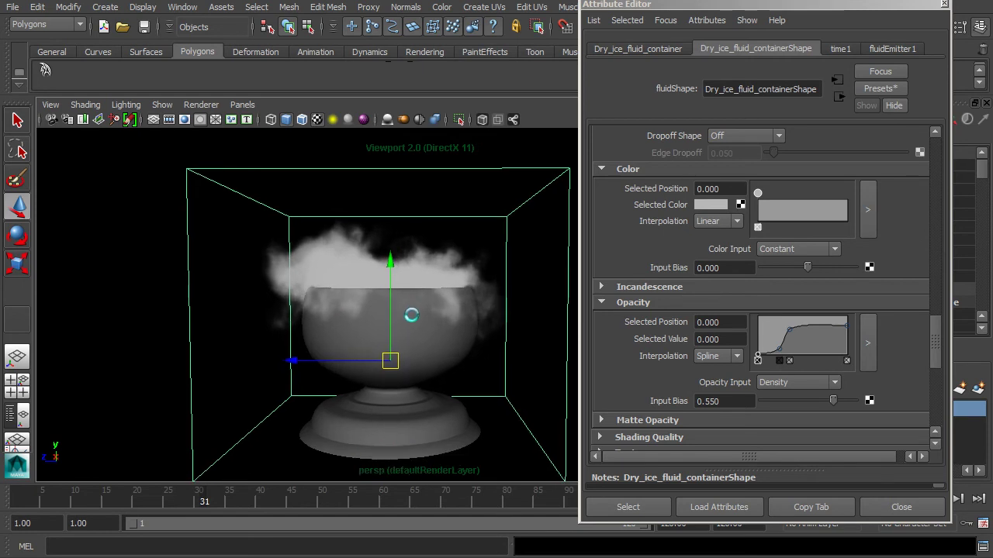
alt+right_drag(411, 315, 471, 312)
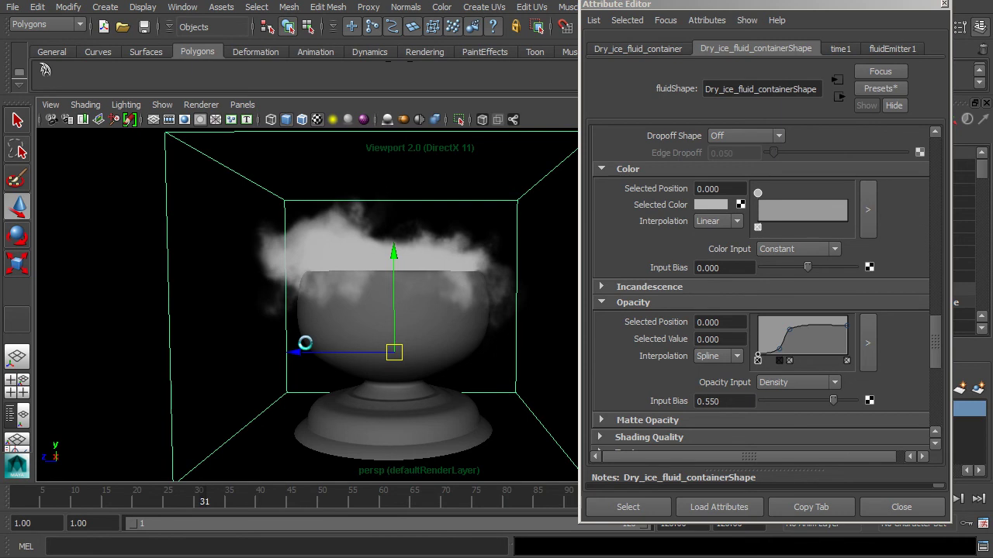
alt+drag(441, 350, 405, 345)
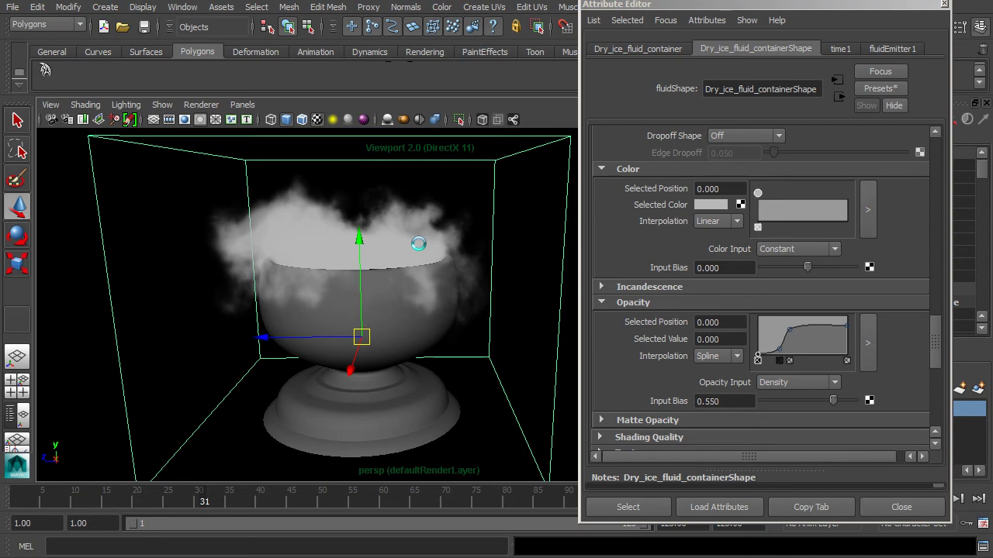
alt+drag(428, 349, 443, 370)
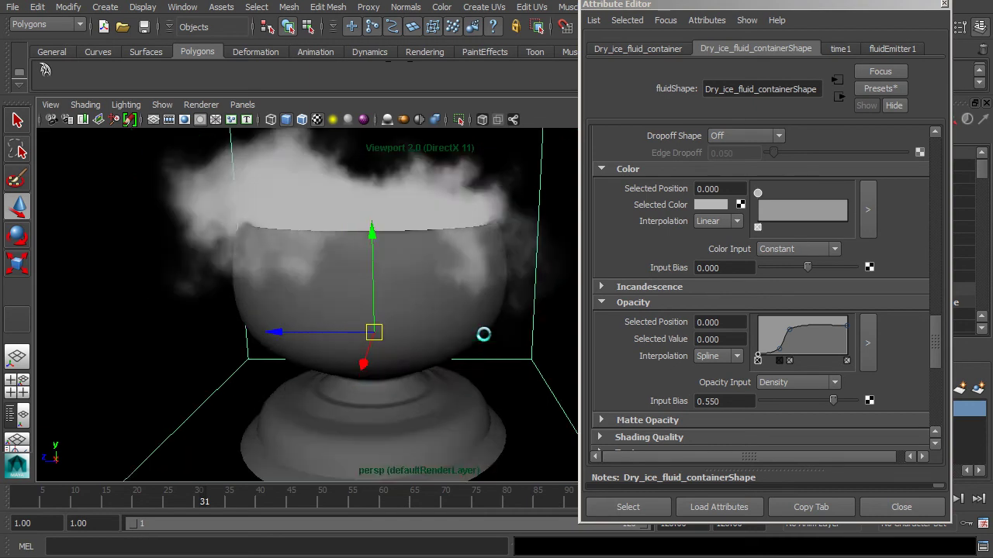
scroll(474, 344, up, 2)
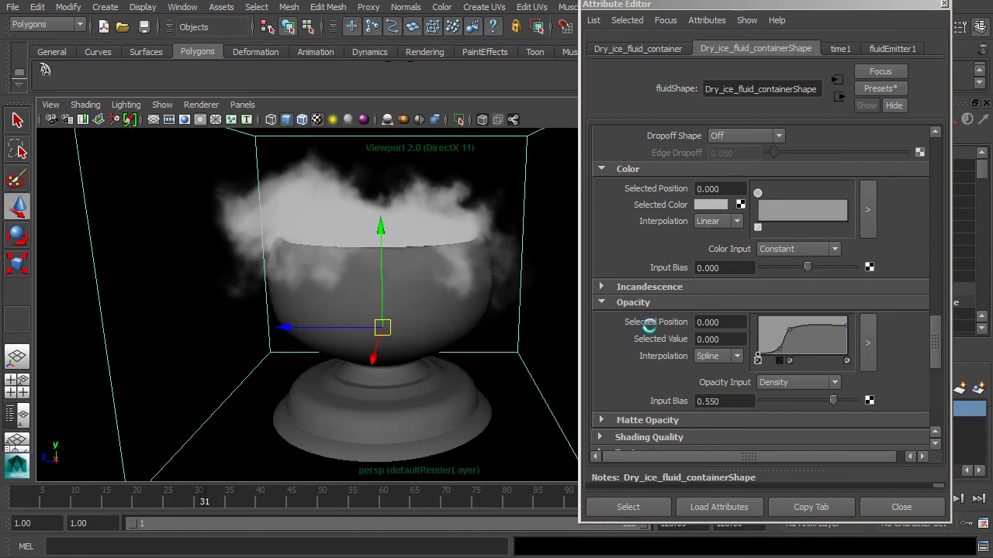
Open an enlarged opacity ramp, try its lower inner point at value 0, and raise it to about position 0.25, value 0.16
click(869, 357)
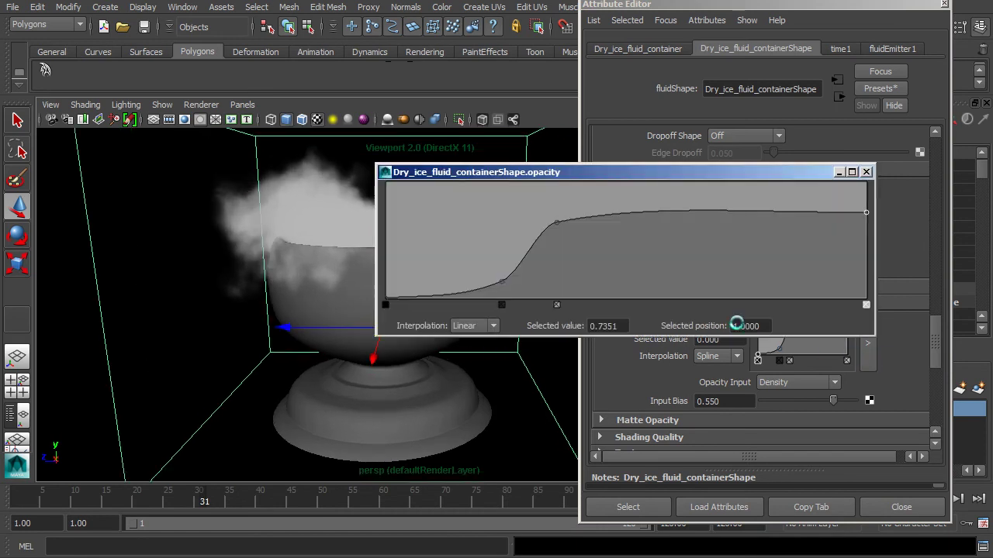
drag(582, 177, 678, 177)
drag(473, 336, 464, 421)
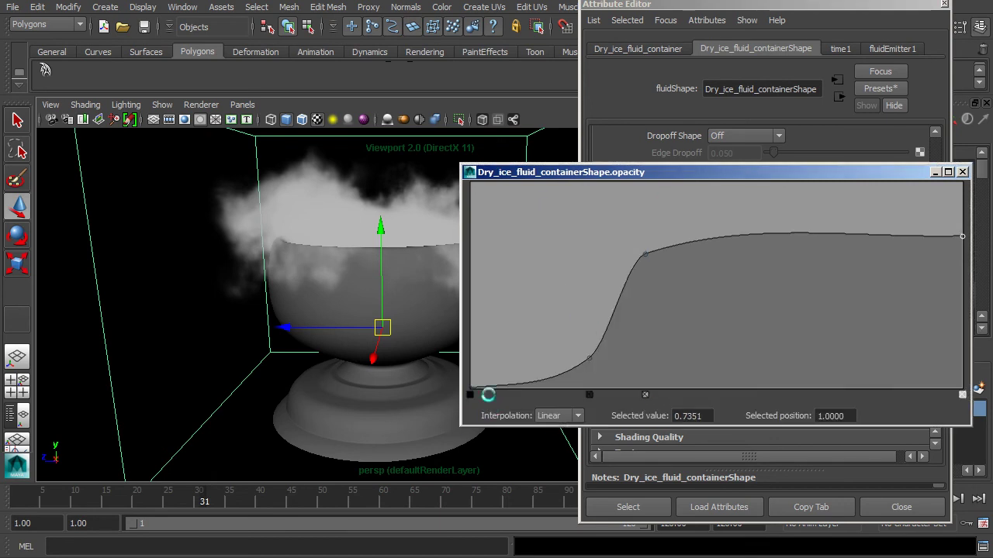
scroll(364, 340, up, 5)
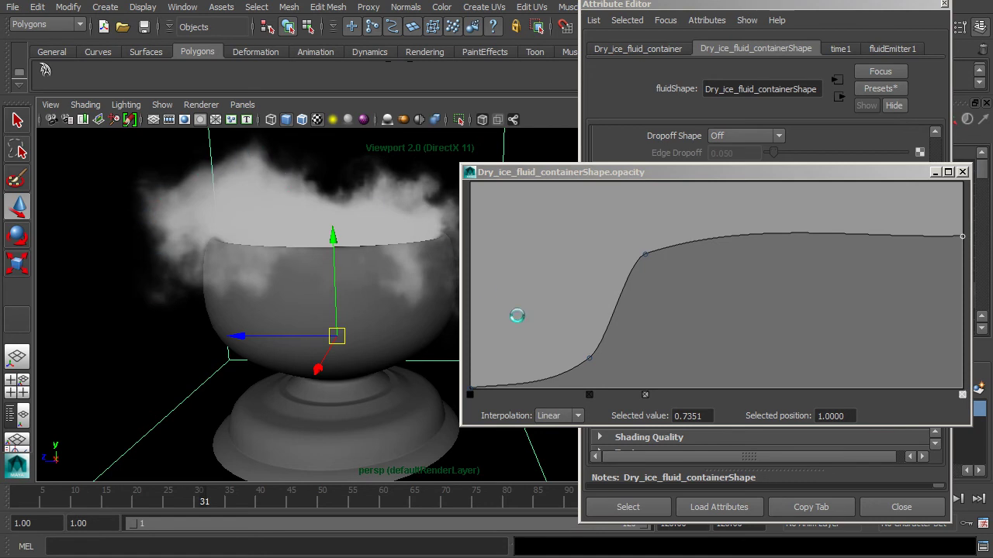
drag(593, 359, 595, 397)
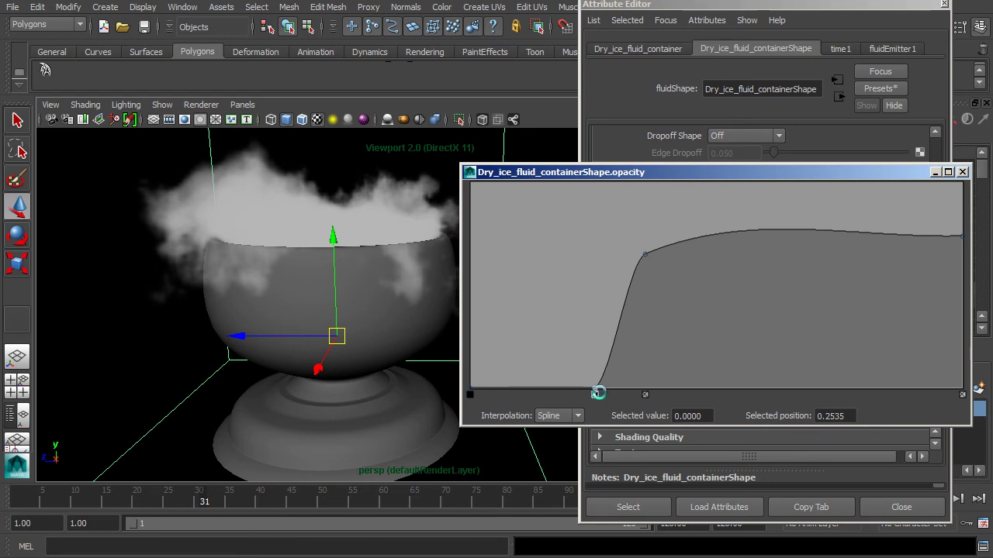
drag(594, 390, 591, 354)
key(f)
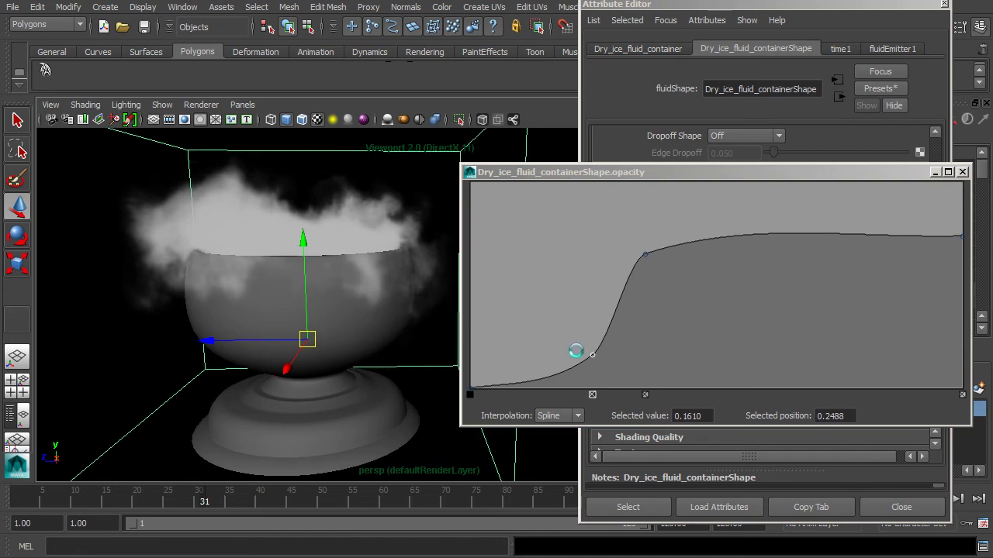
Move the opacity curve's inner points to about position 0.23, value 0.12 and position 0.34, value 0.60
drag(594, 355, 582, 363)
alt+right_drag(397, 341, 353, 343)
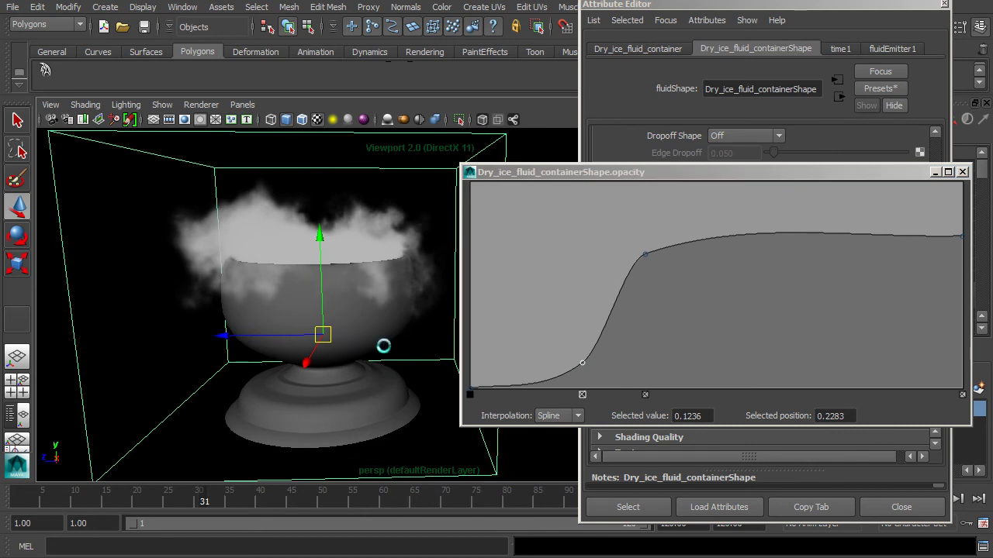
drag(645, 254, 639, 264)
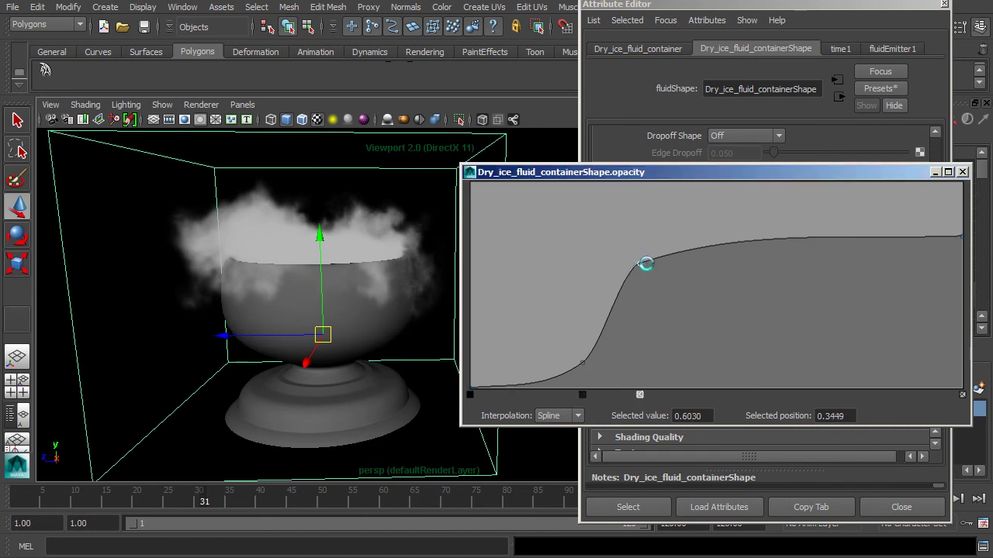
Close the enlarged opacity ramp and turn on Self Shadow in the fluid container's lighting settings
click(962, 171)
alt+drag(342, 282, 398, 285)
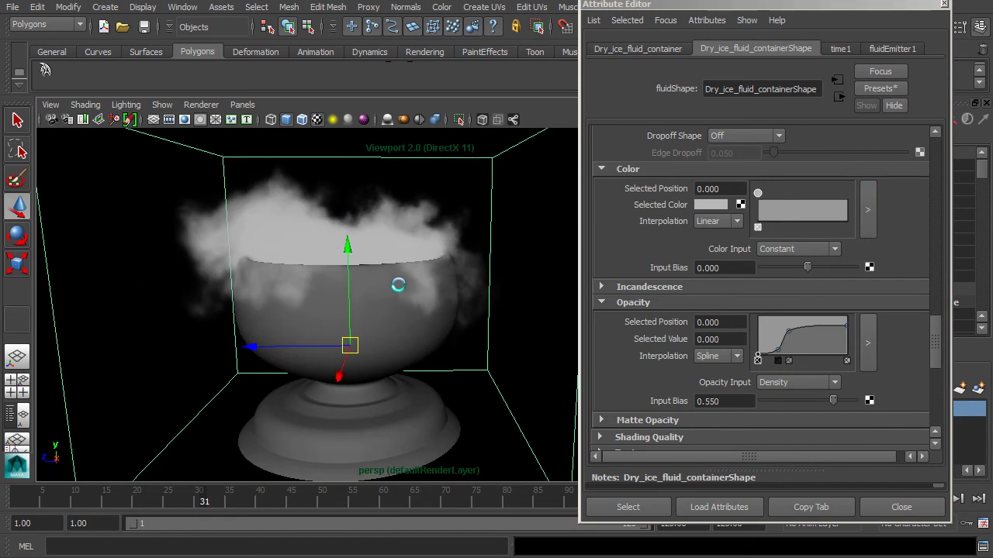
drag(933, 332, 940, 366)
alt+drag(421, 323, 445, 346)
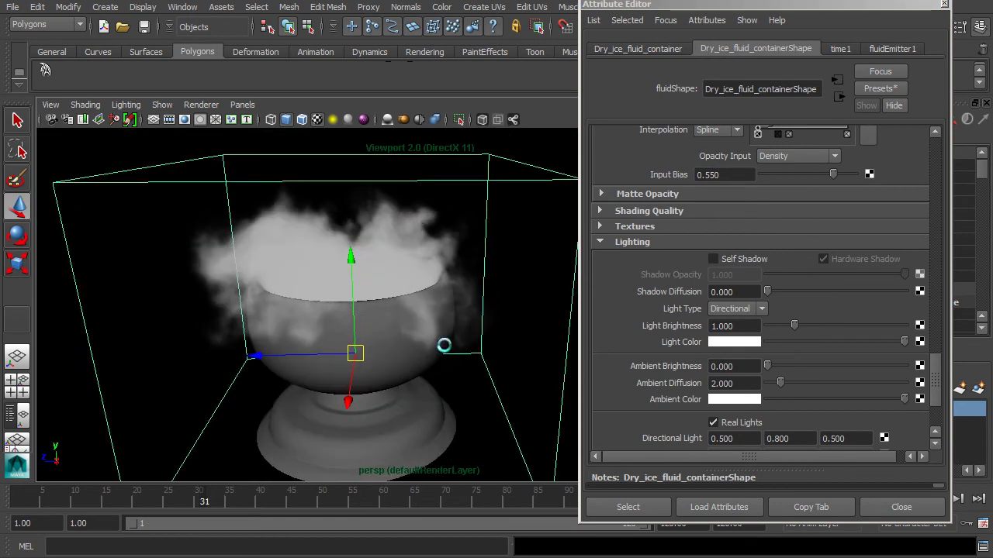
click(715, 259)
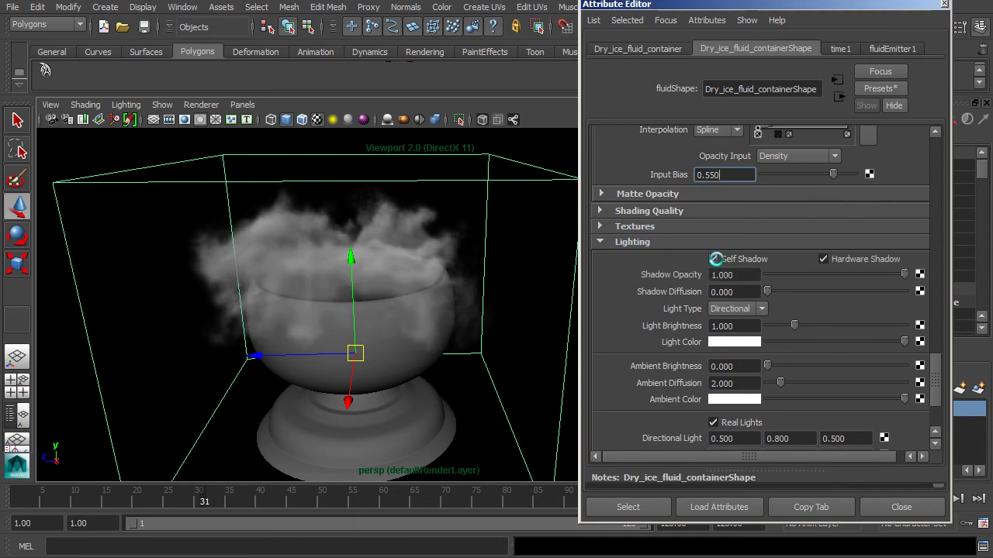
mouse_move(562, 277)
alt+mouse_down()
mouse_move(557, 350)
mouse_move(560, 281)
alt+mouse_up()
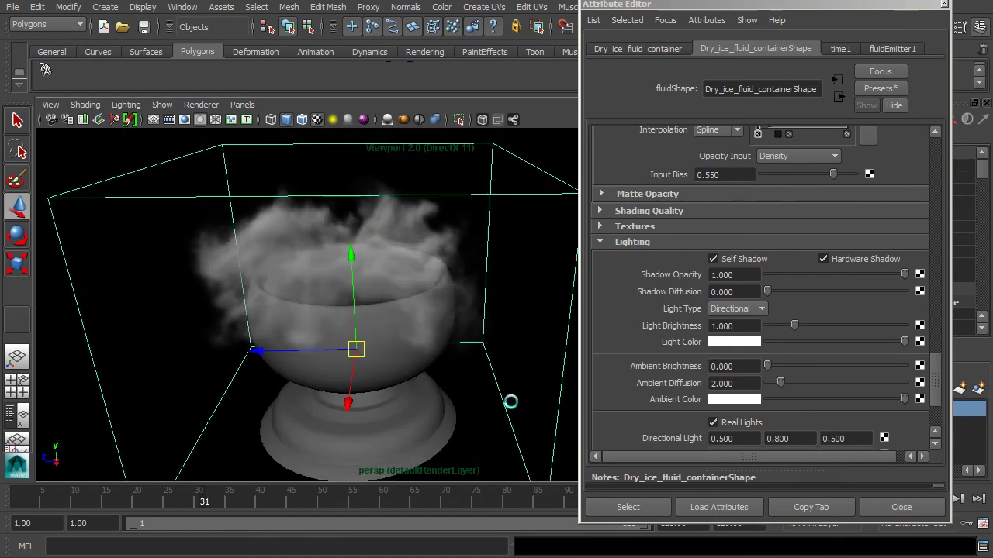
Hide the low-polygon proxy bowl and close the Attribute Editor to inspect the fog on its own from several sides
click(535, 354)
click(406, 422)
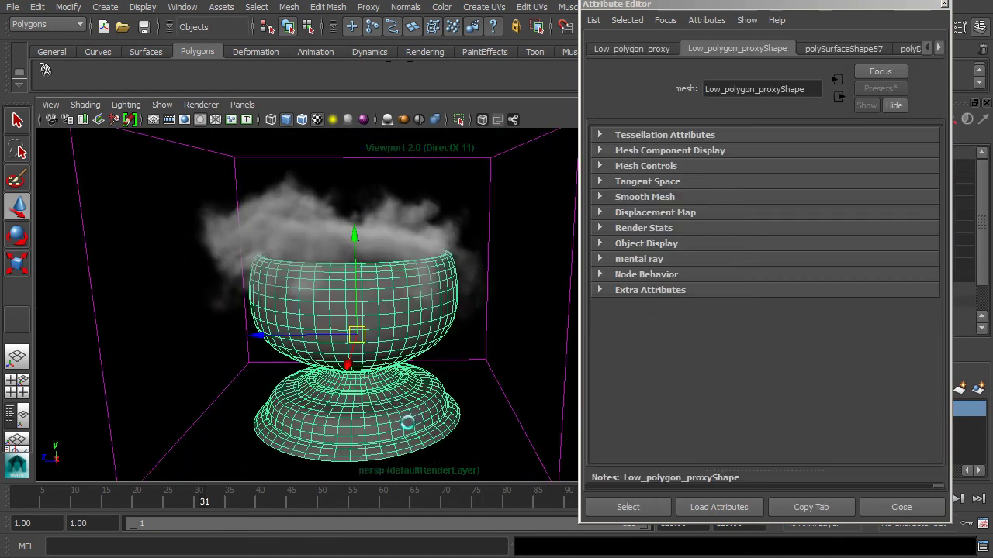
key(ctrl+h)
alt+drag(384, 400, 602, 366)
alt+right_drag(602, 366, 431, 395)
alt+drag(431, 396, 385, 413)
alt+right_drag(385, 414, 497, 410)
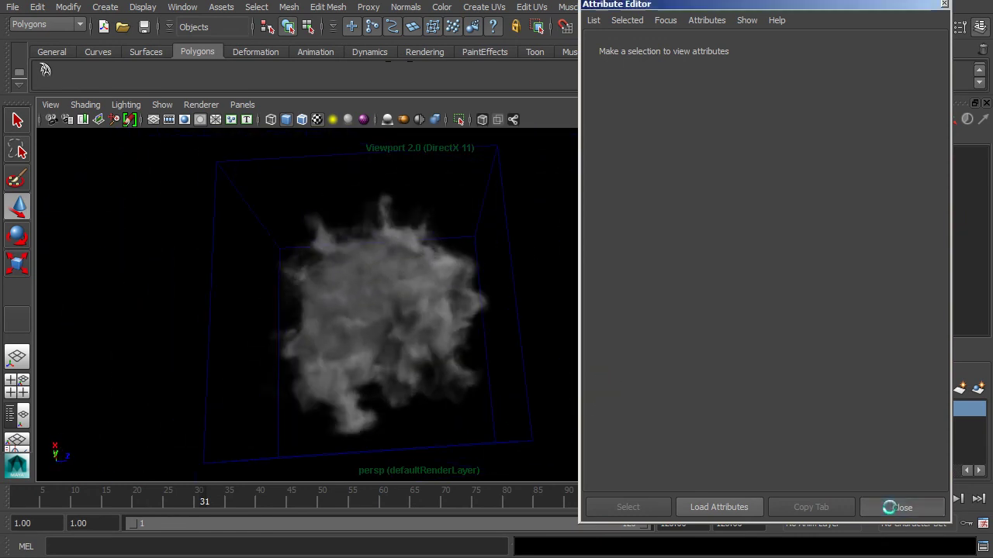
click(898, 507)
alt+drag(617, 400, 536, 253)
alt+drag(678, 264, 560, 303)
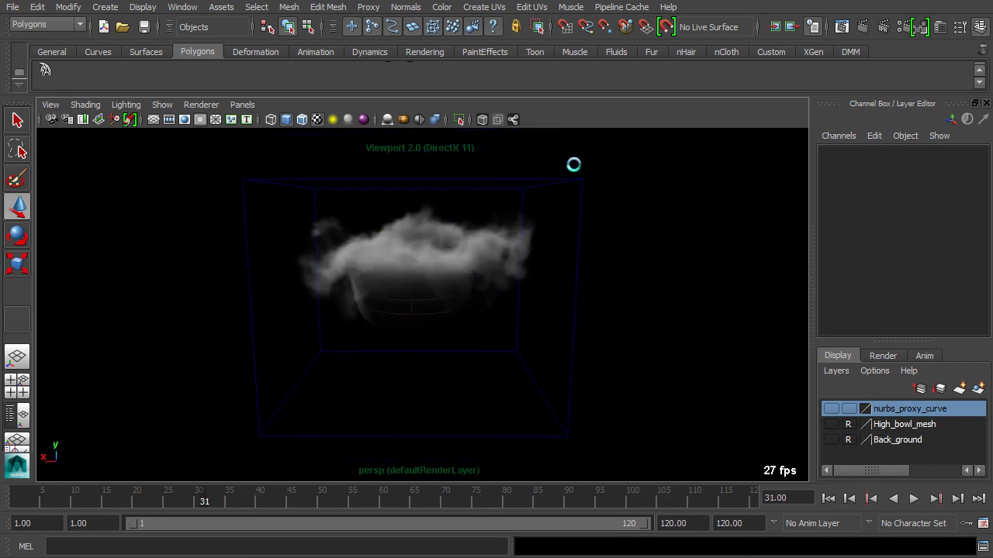
Reselect the dry ice fluid container, bring back its attributes and set Shadow Opacity to 0.65
click(586, 171)
key(ctrl+a)
alt+right_drag(510, 275, 478, 283)
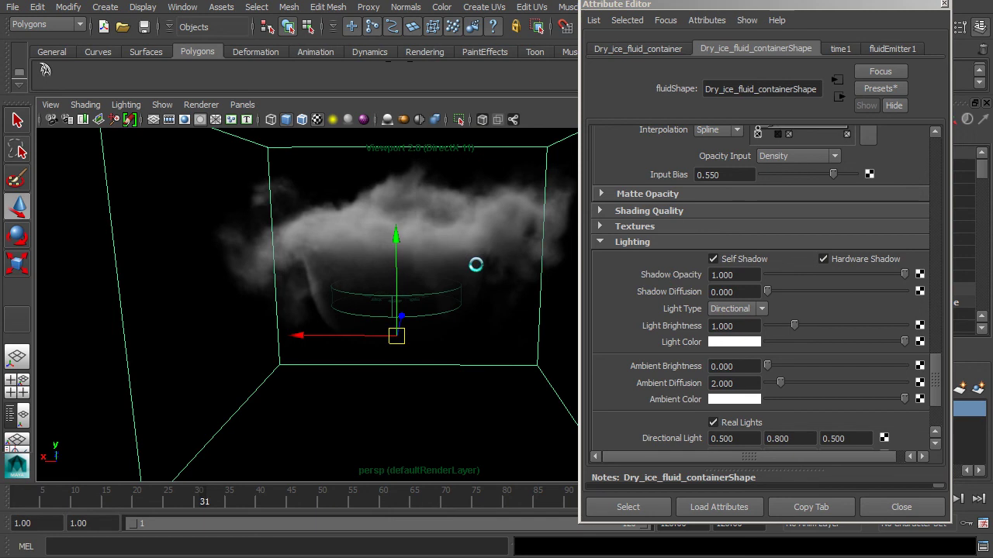
double_click(749, 275)
text(.65)
key(Return)
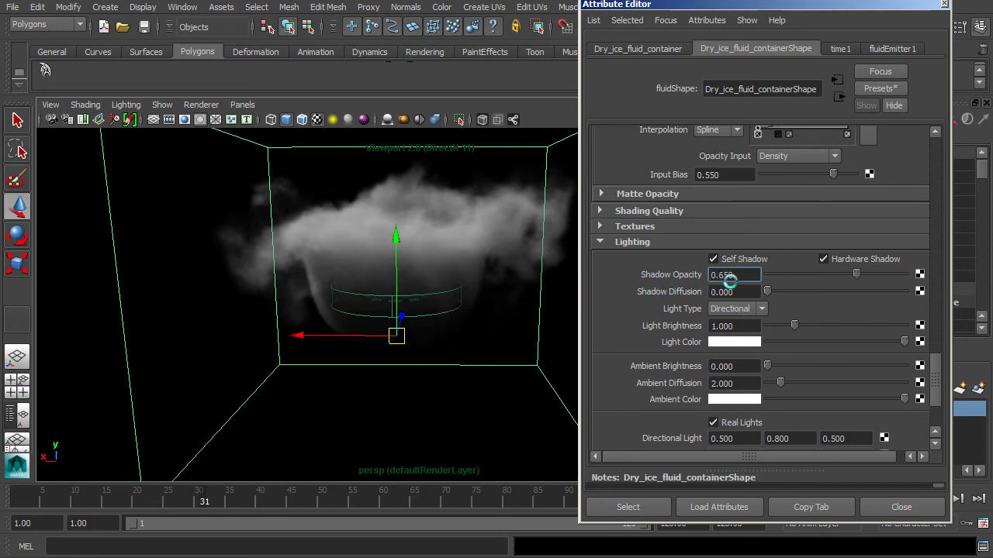
Set the fluid's Shadow Opacity to 0.5 and inspect the shadowed fog up close and from above
double_click(735, 275)
text(.5)
key(Return)
mouse_move(432, 350)
alt+mouse_down()
mouse_move(426, 308)
mouse_move(431, 340)
alt+mouse_up()
alt+right_drag(432, 340, 512, 351)
alt+drag(449, 337, 459, 330)
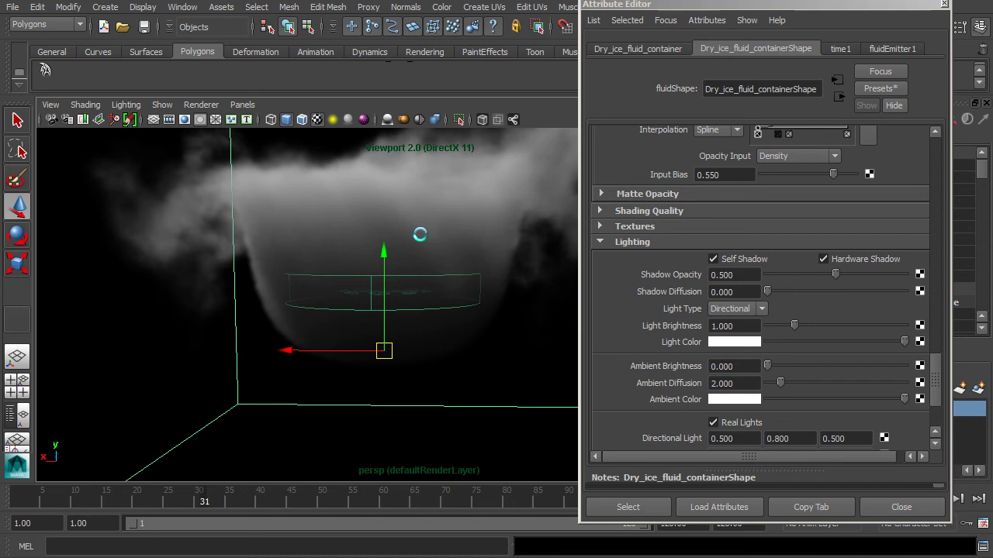
alt+drag(420, 234, 463, 408)
alt+right_drag(463, 408, 428, 367)
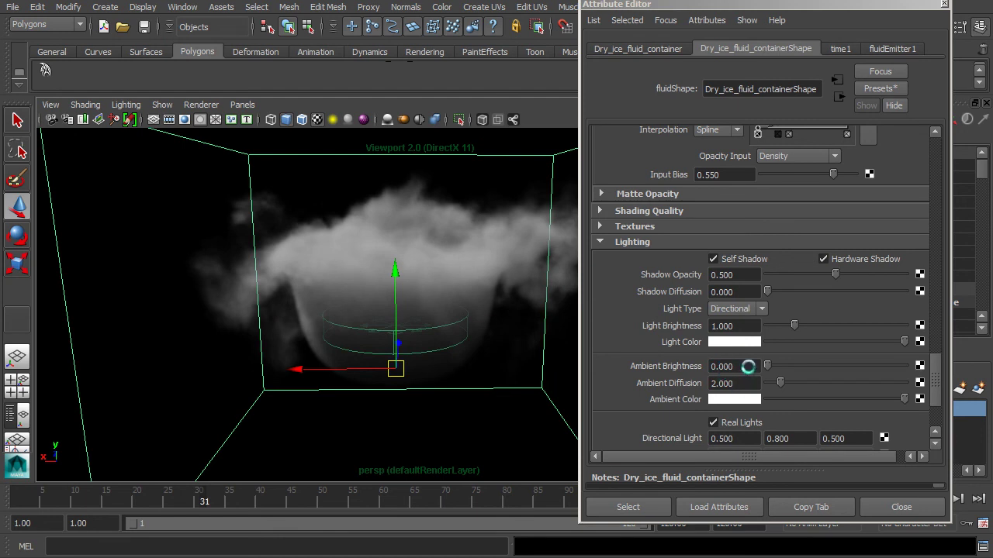
Set the fluid's Ambient Brightness to 0.25 and check the brightened fog from the opposite side
double_click(737, 366)
text(.25)
key(Return)
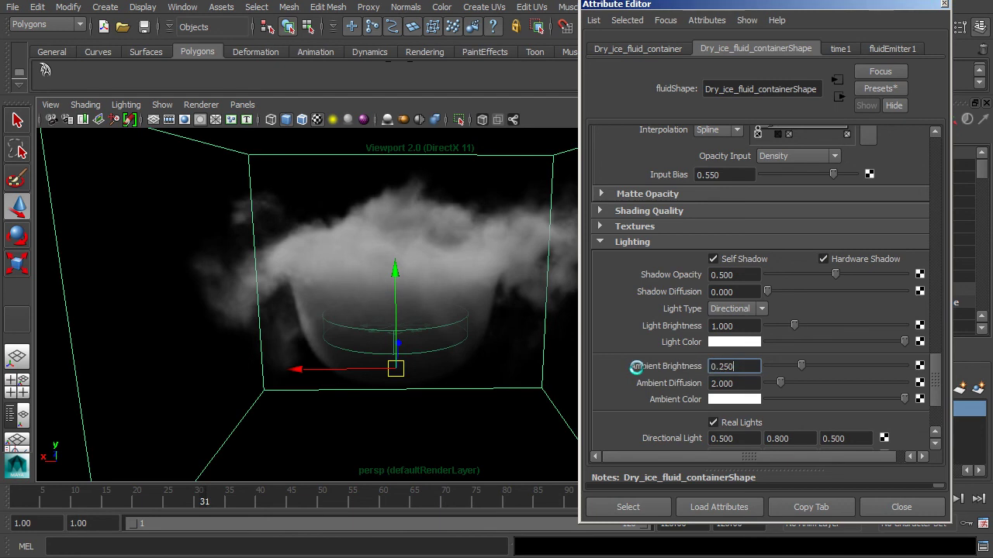
alt+drag(478, 329, 530, 362)
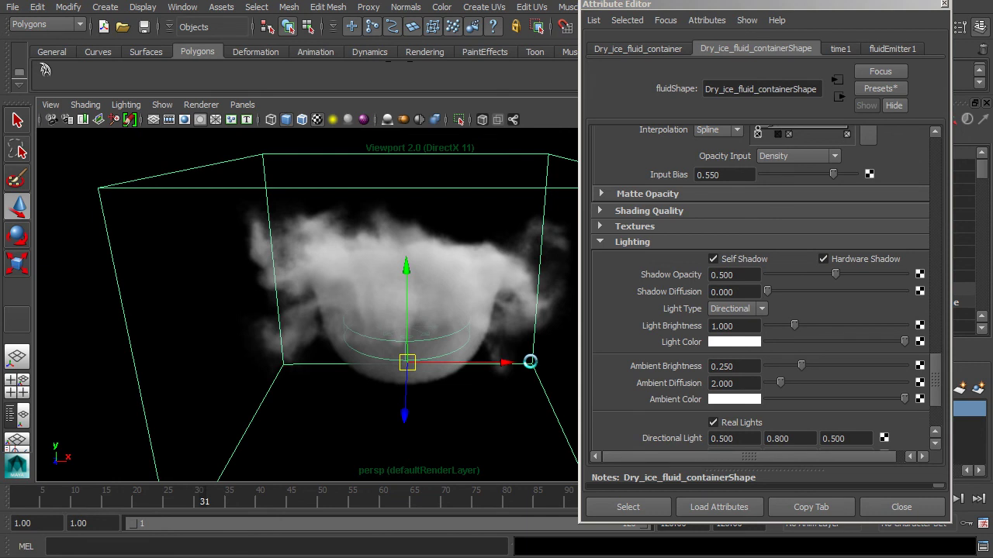
mouse_move(508, 392)
alt+mouse_down()
mouse_move(479, 349)
mouse_move(491, 402)
alt+mouse_up()
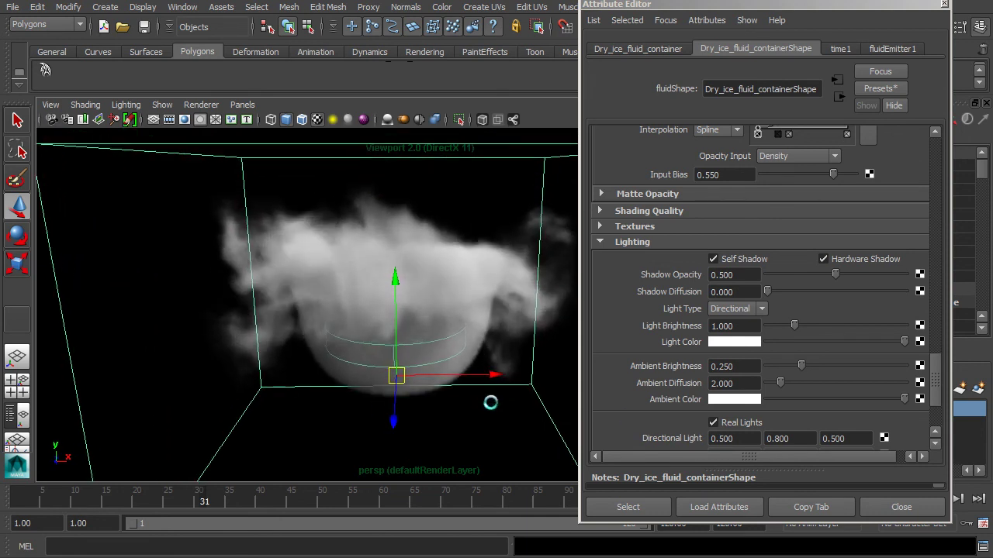
Set the Ambient Color to the blue-grey from the color history, about hue 196, saturation 0.135, value 0.618
click(745, 401)
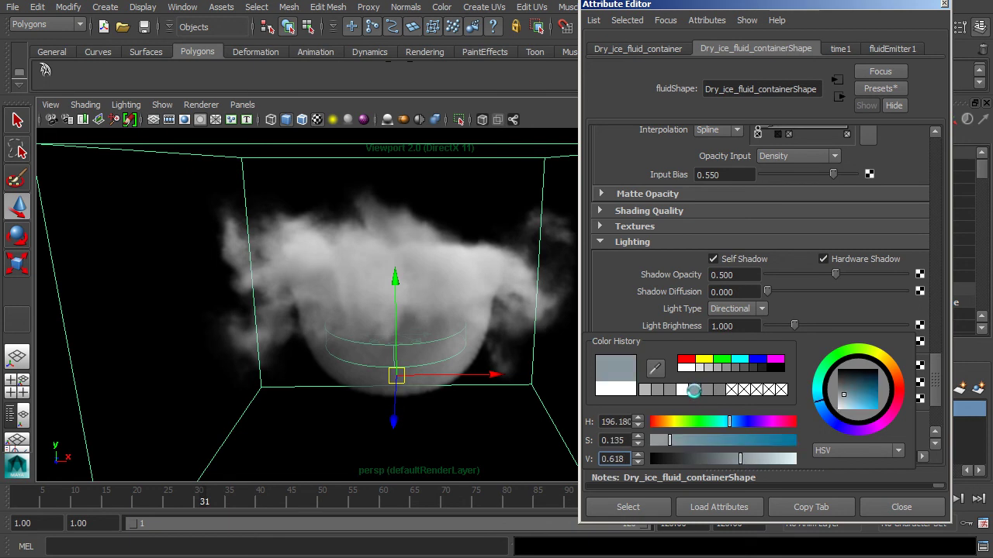
click(695, 391)
alt+drag(481, 347, 473, 323)
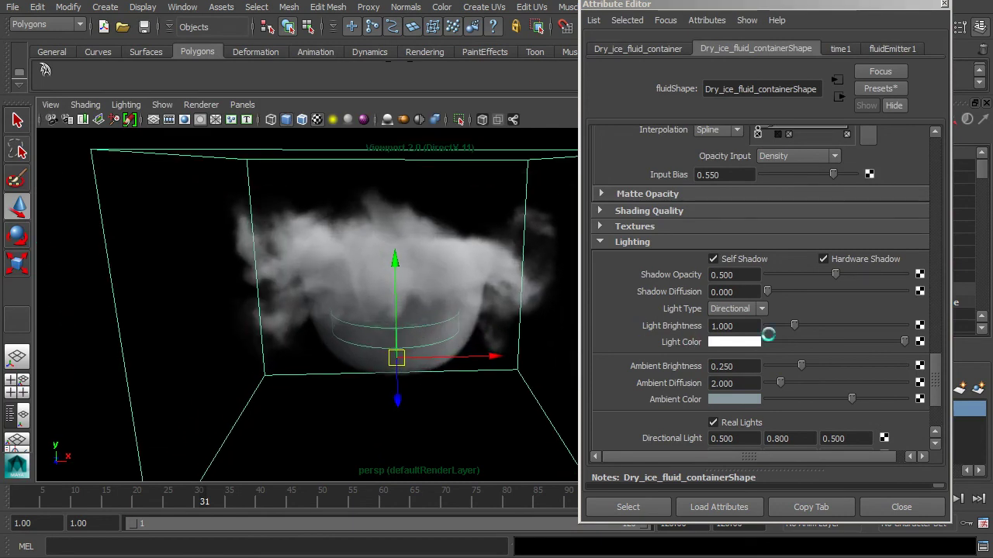
Turn off Real Lights and set the second Directional Light value to 0.5, checking the fog's shading
scroll(923, 384, down, 3)
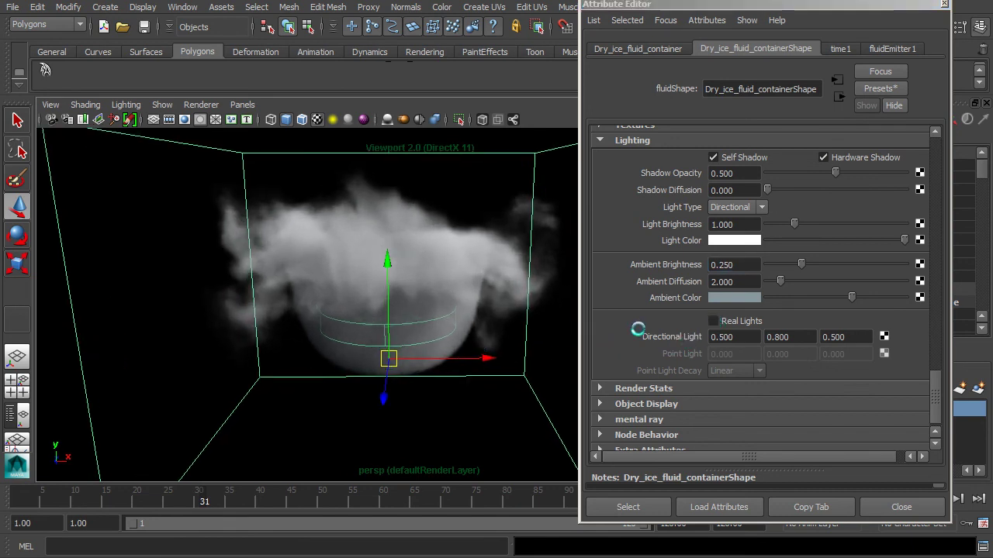
click(789, 338)
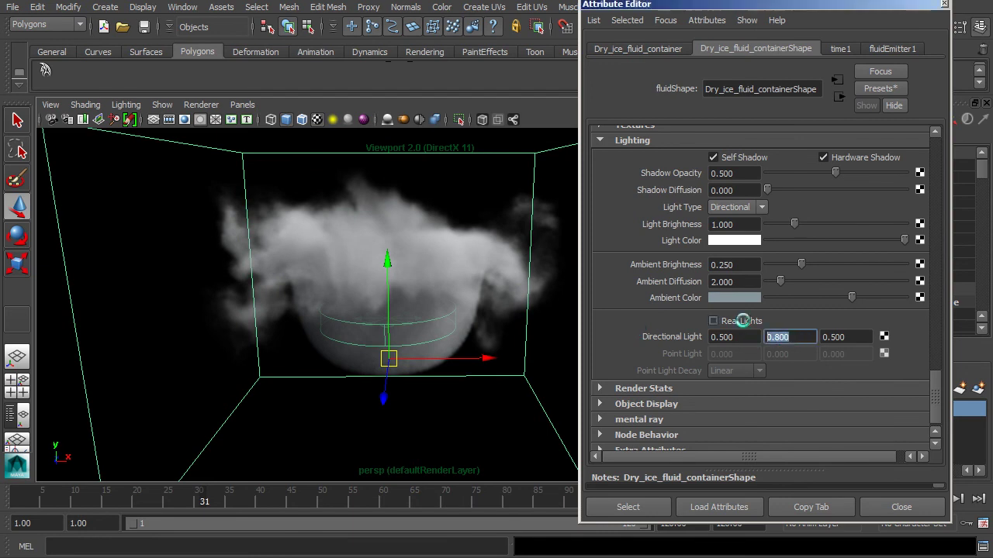
text(0.5)
key(Return)
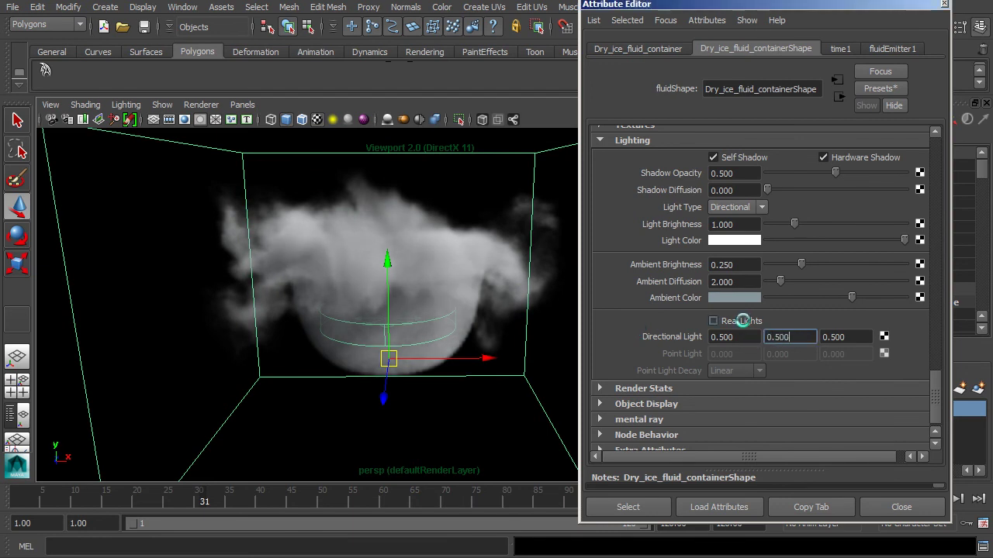
scroll(429, 296, down, 2)
mouse_move(428, 296)
alt+mouse_down()
mouse_move(425, 386)
mouse_move(414, 307)
alt+mouse_up()
alt+right_drag(414, 308, 486, 309)
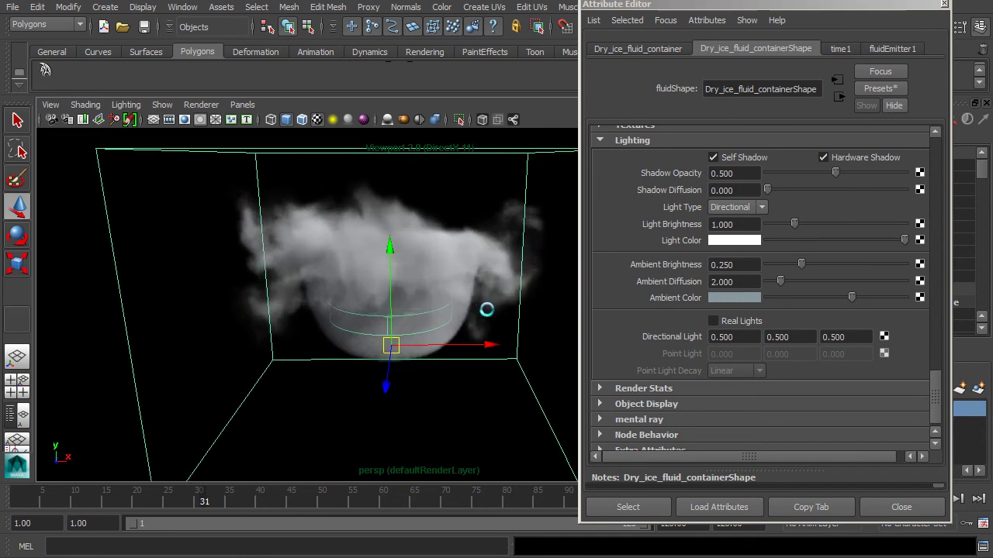